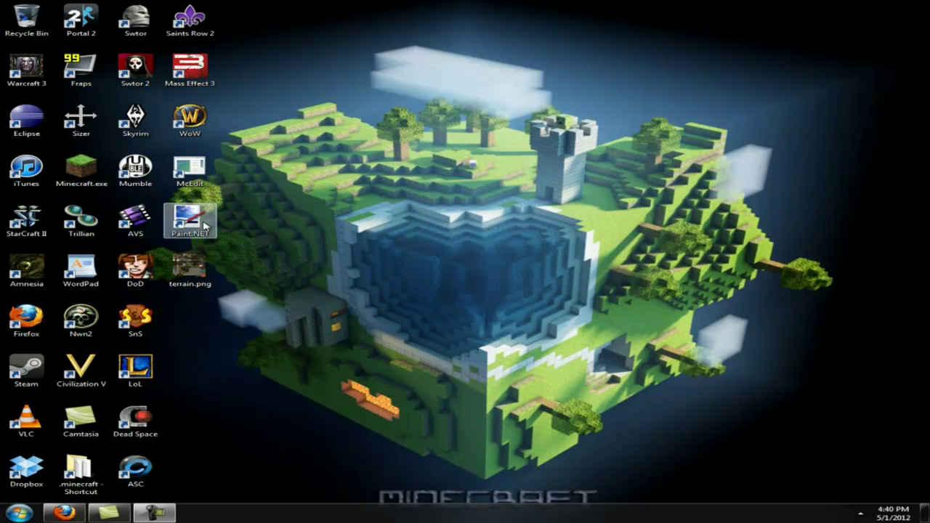
Step: Launch Paint.NET from its desktop shortcut to get a blank 800 x 600 canvas
click(205, 223)
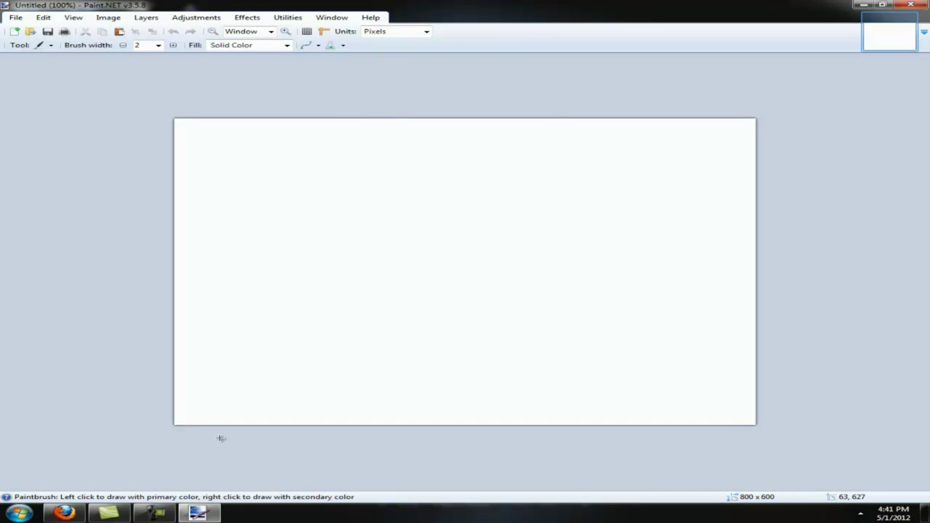
Step: Open terrain.png by dropping it onto Paint.NET, then zoom into the 512 x 512 sheet
click(926, 512)
mouse_move(190, 267)
mouse_down()
mouse_move(231, 427)
mouse_move(215, 518)
mouse_move(380, 242)
mouse_up()
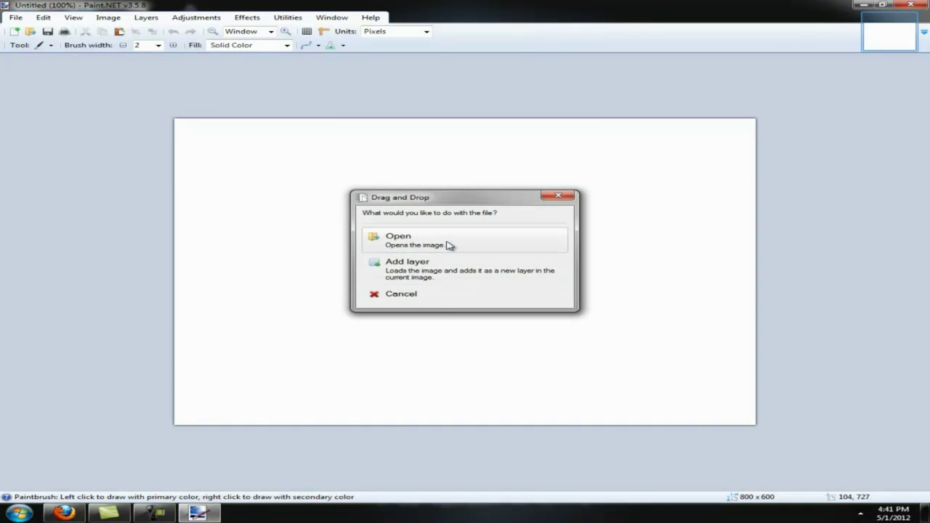
click(446, 244)
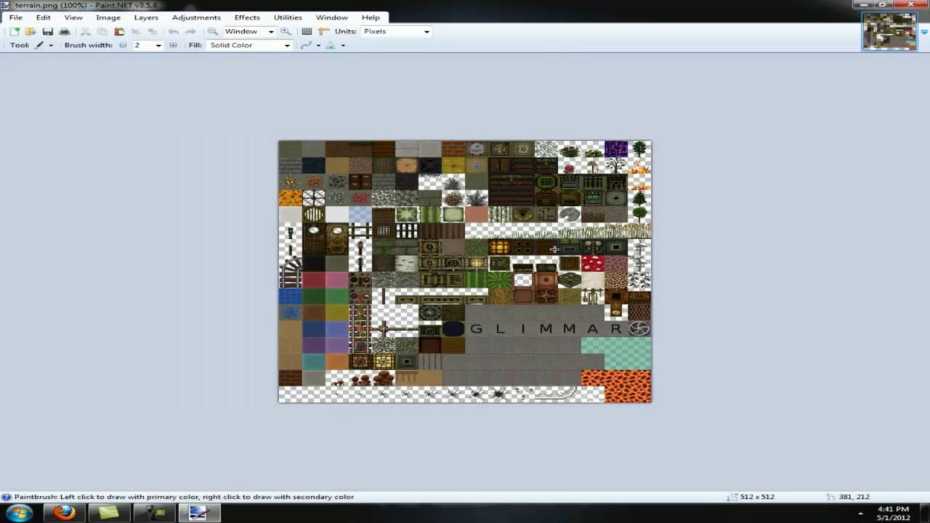
scroll(514, 263, up, 10)
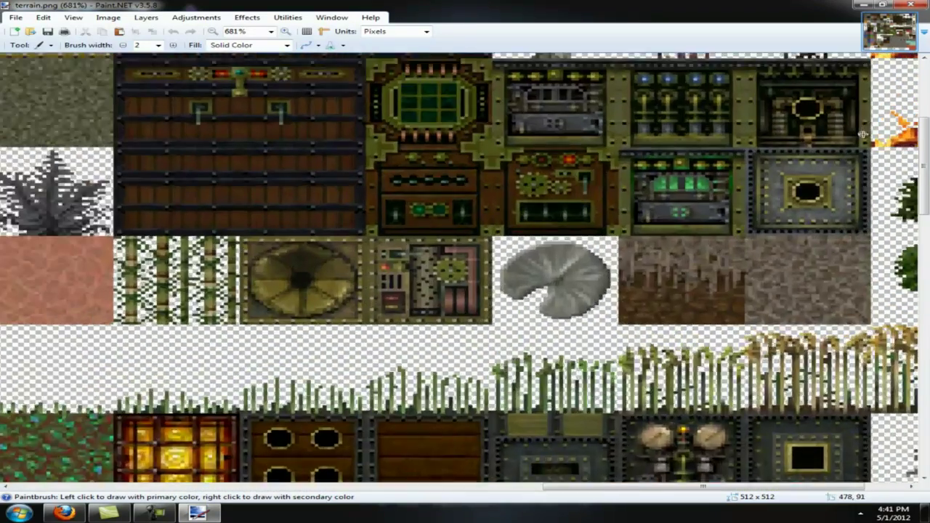
scroll(574, 187, right, 3)
scroll(677, 283, up, 3)
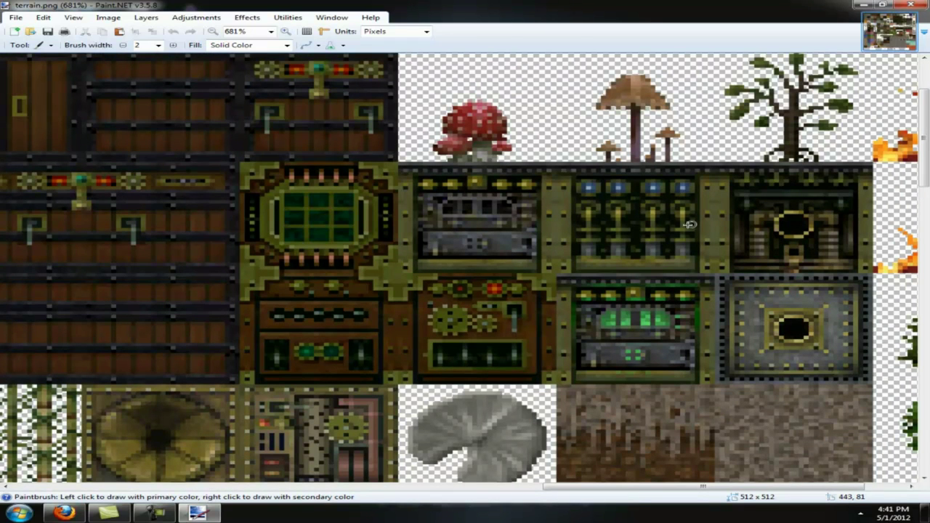
scroll(799, 331, down, 2)
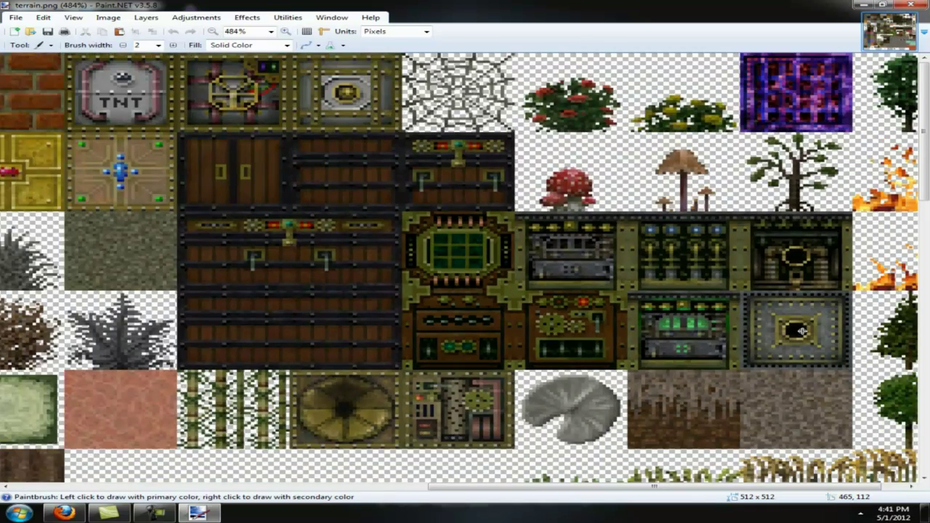
scroll(799, 331, down, 2)
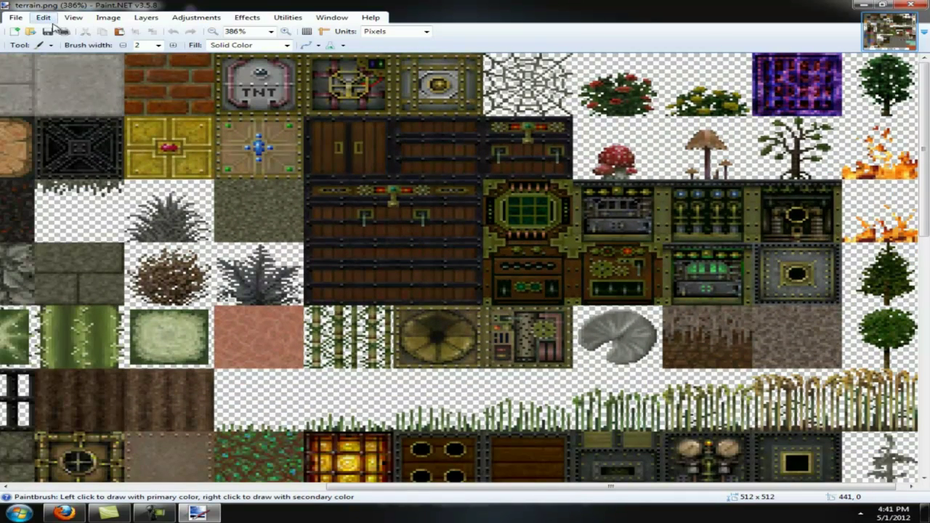
Step: Create a new blank 32 x 32 image
click(15, 31)
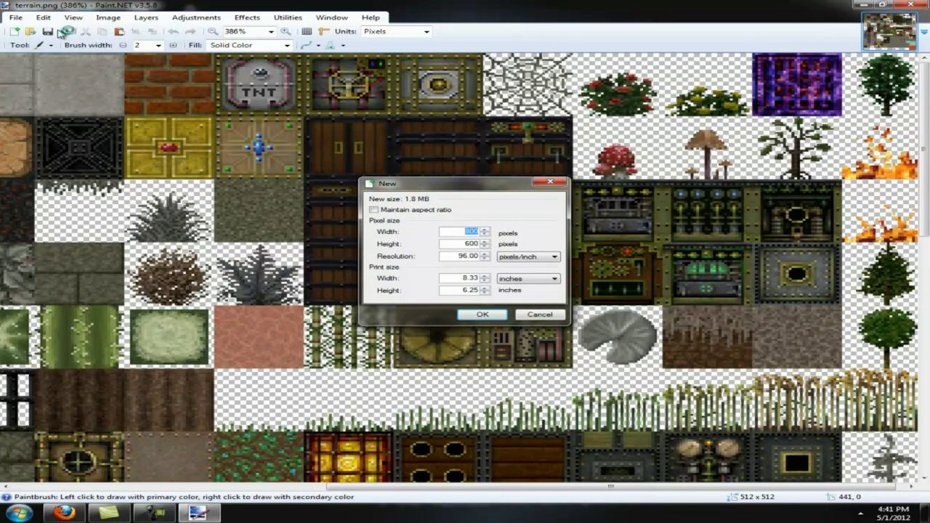
text(32)
double_click(465, 244)
text(32)
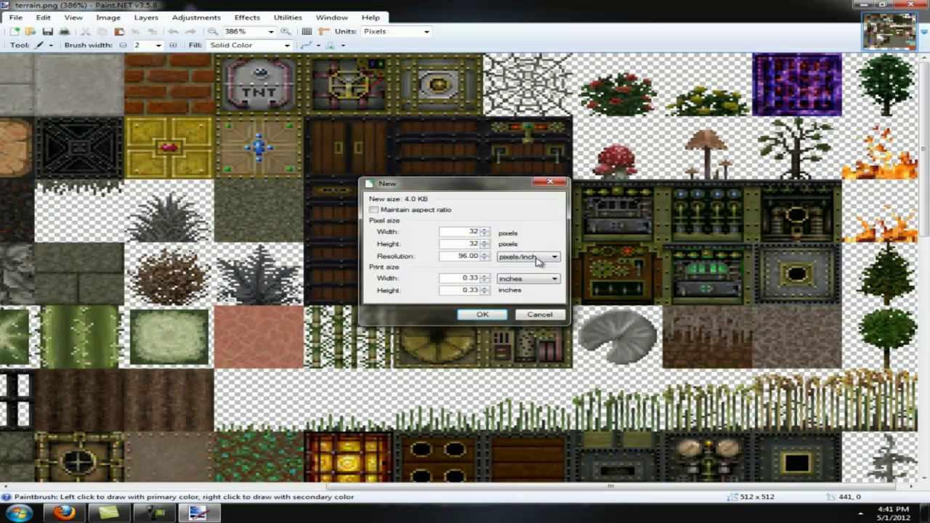
click(482, 315)
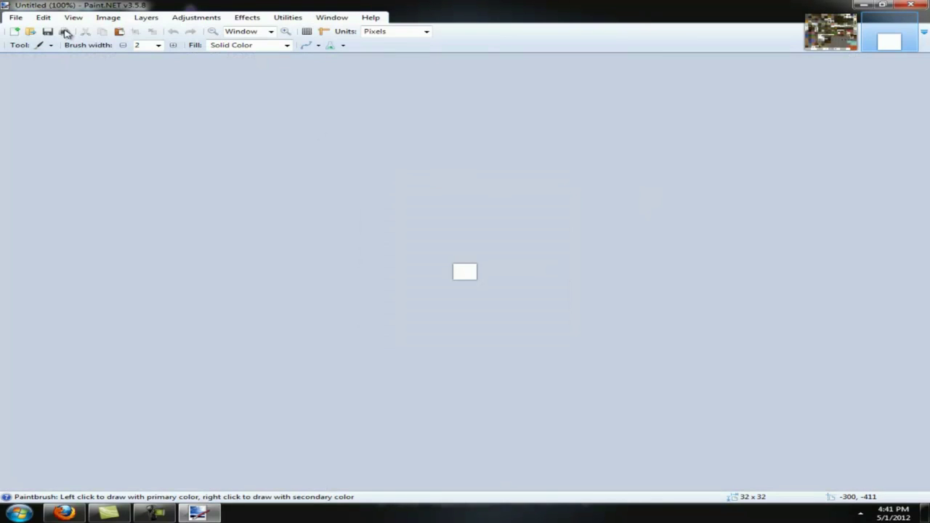
Step: Create an 11-inch-tall blank image, rotate it to landscape 1056 x 816, and return to terrain.png
click(14, 32)
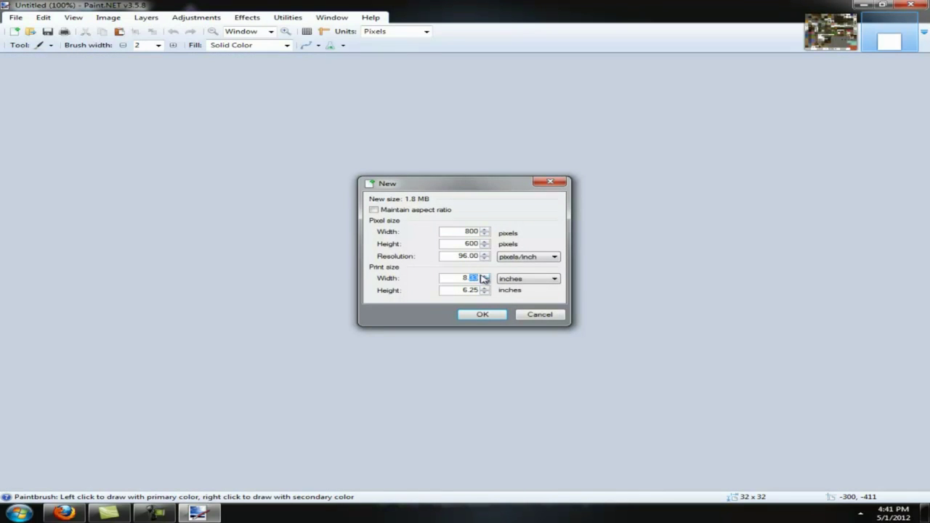
click(529, 283)
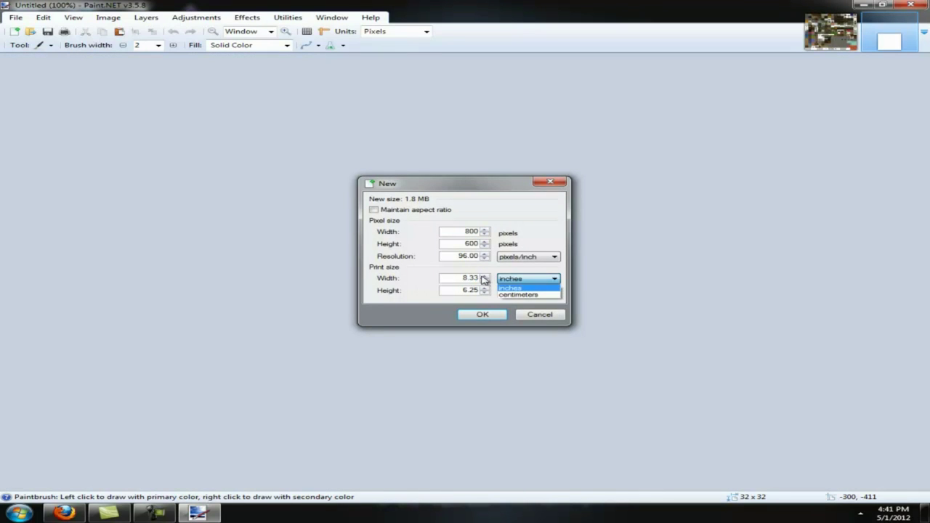
click(475, 277)
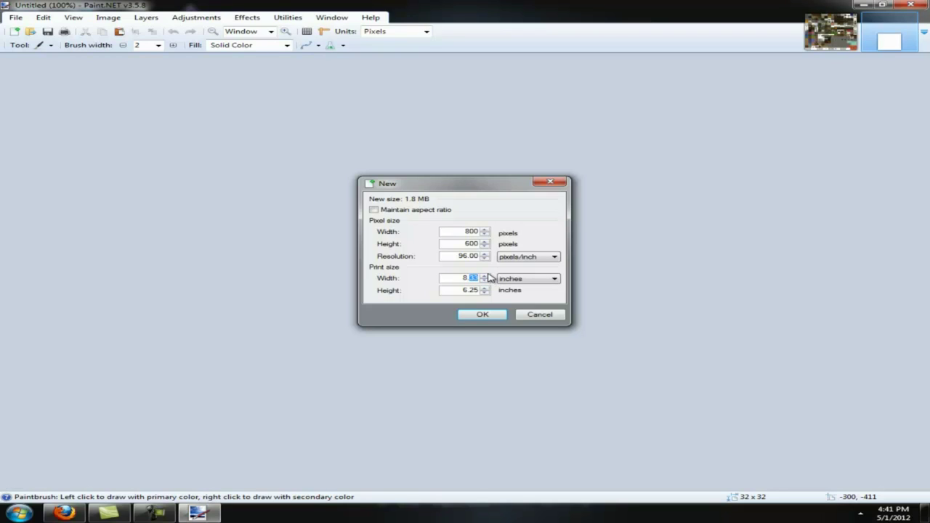
double_click(465, 290)
text(11)
click(482, 315)
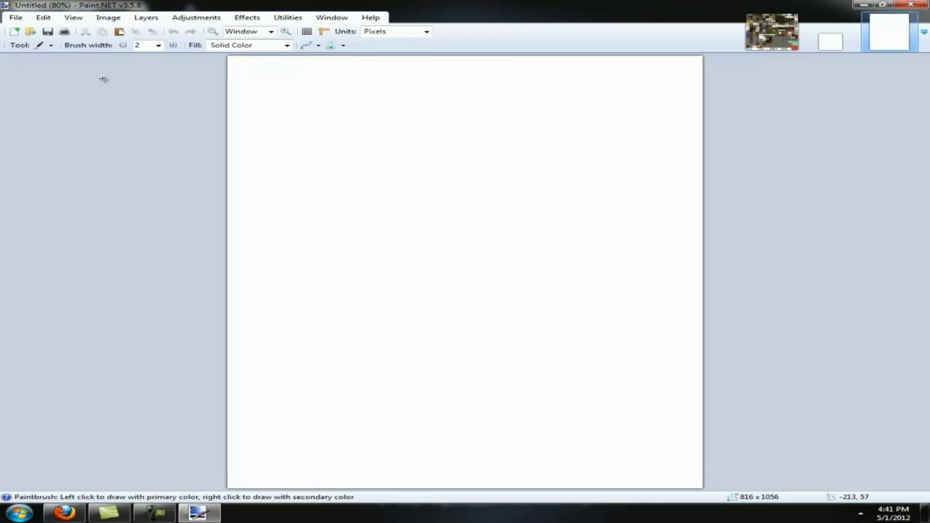
key(ctrl+h)
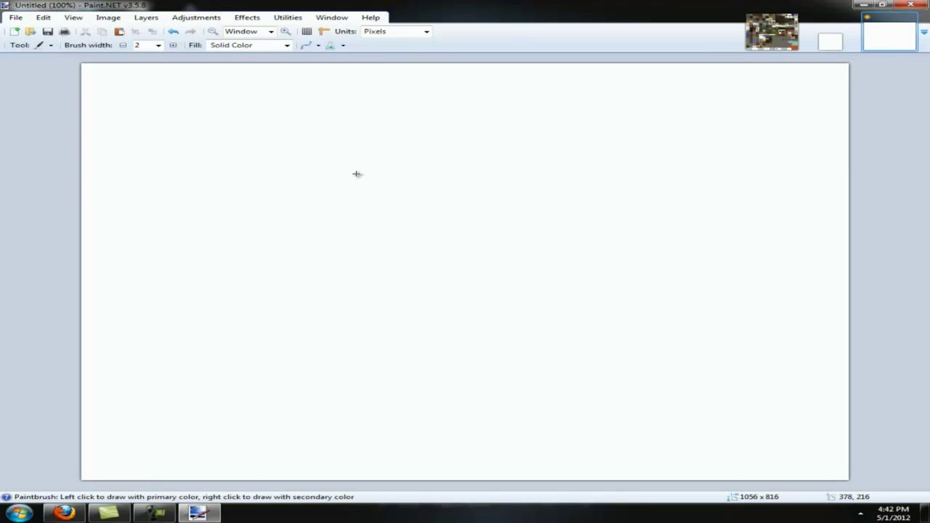
click(48, 19)
mouse_move(108, 18)
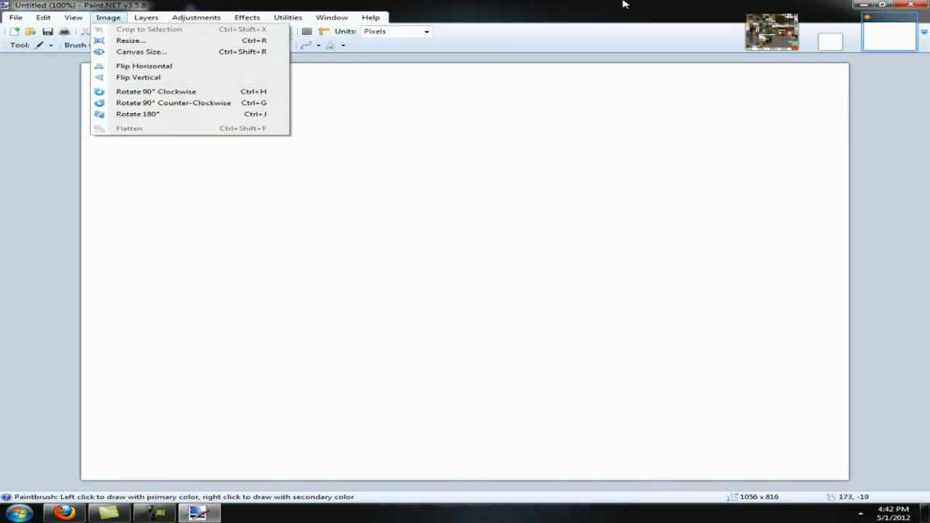
click(777, 46)
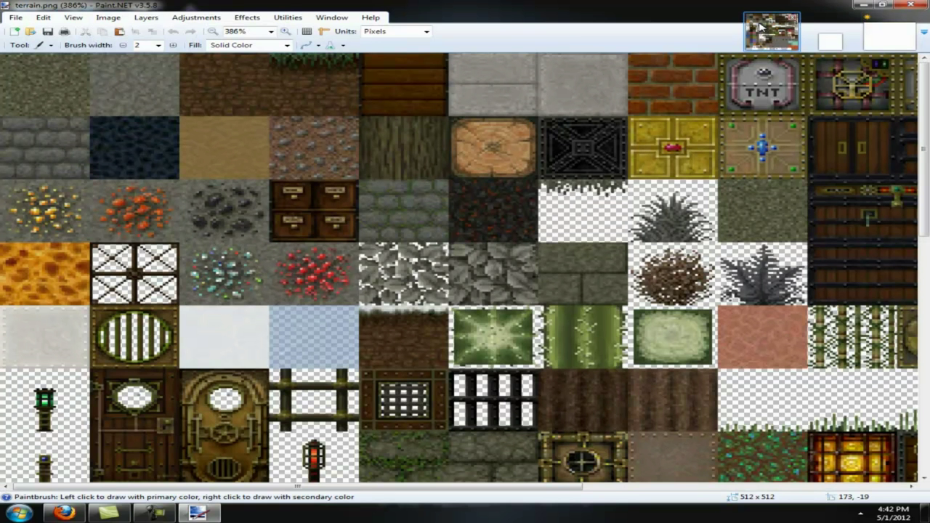
Step: Select a 32 x 32 machine tile and paste it into the small image, then undo it
scroll(891, 125, down, 2)
scroll(891, 125, up, 2)
scroll(734, 138, up, 5)
key(s)
drag(349, 121, 620, 314)
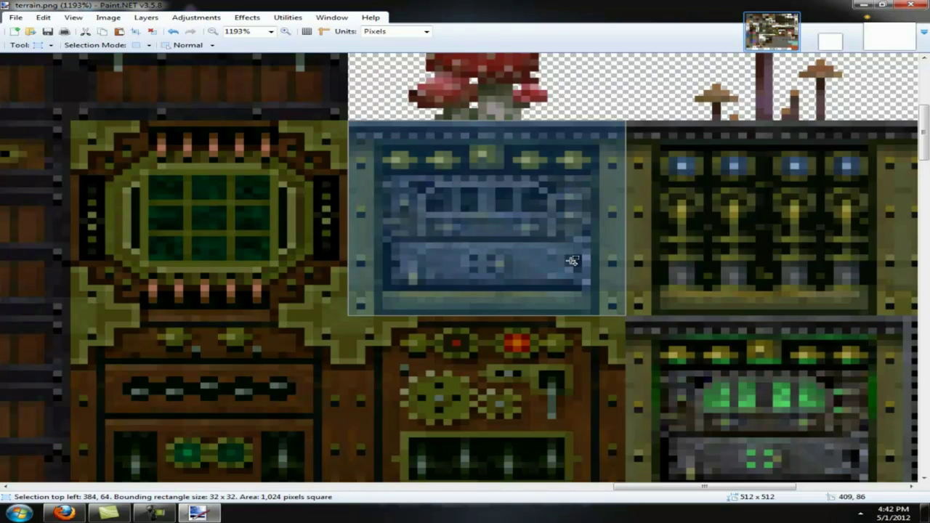
key(ctrl+alt+v)
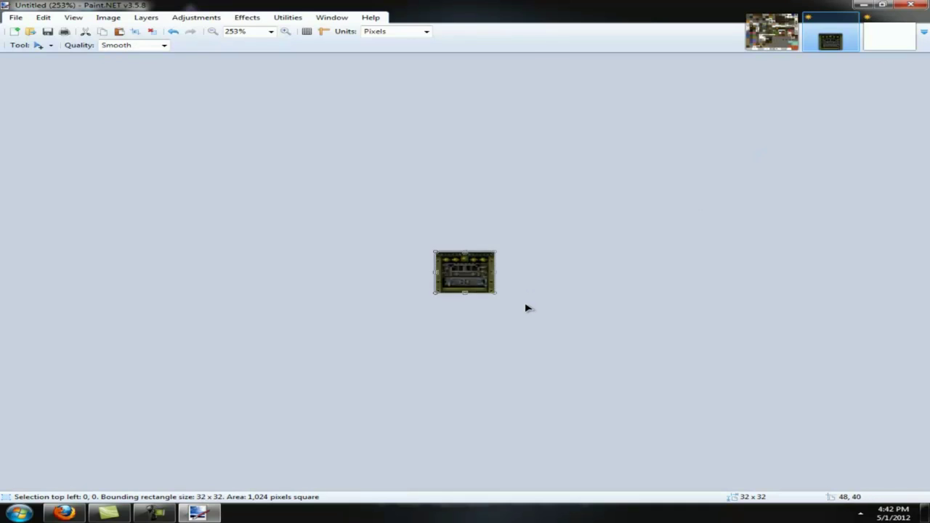
key(ctrl+z)
Step: Copy the grey tile with the dark round hole into the 32 x 32 image
click(771, 31)
ctrl+scroll(799, 287, down, 4)
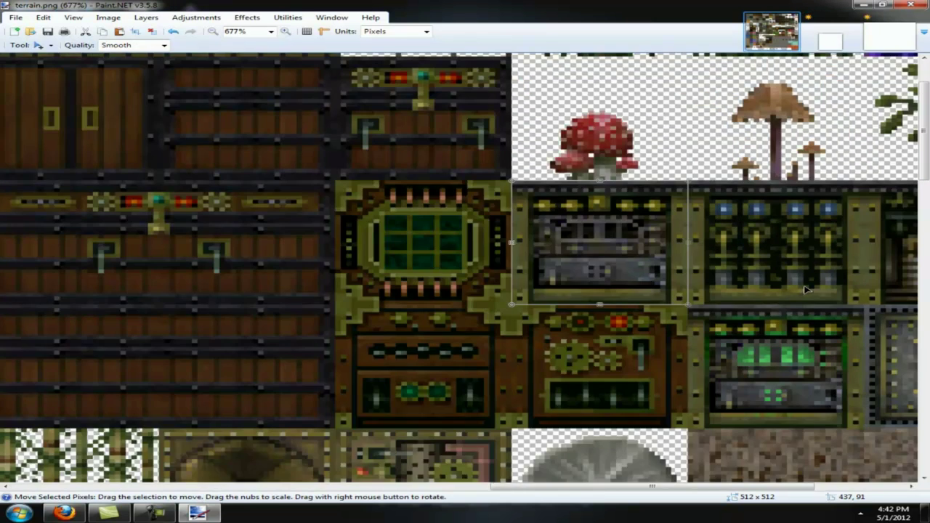
drag(508, 486, 591, 485)
ctrl+scroll(653, 303, up, 4)
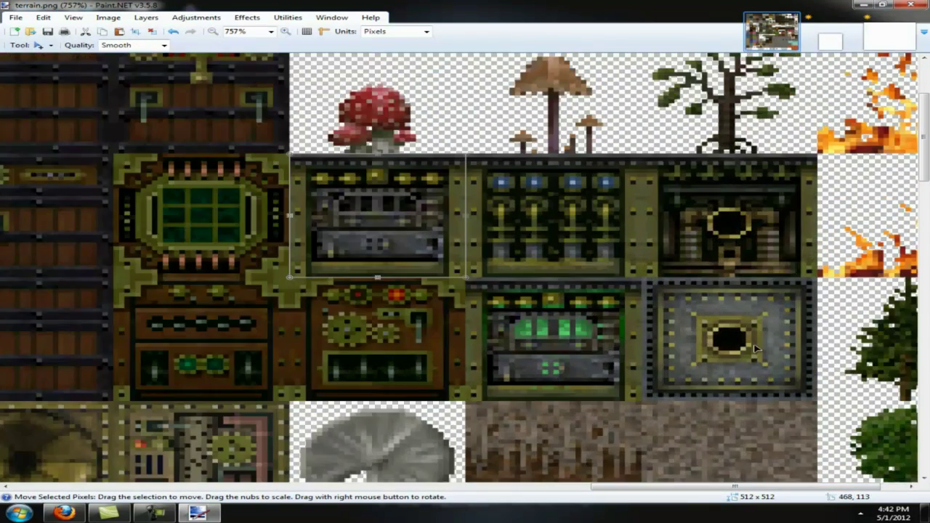
key(s)
drag(523, 240, 791, 427)
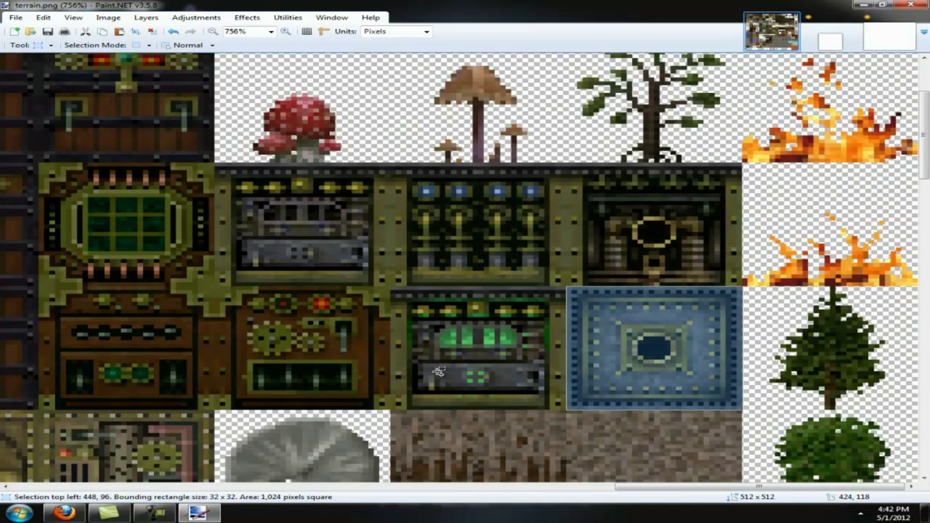
ctrl+scroll(436, 371, down, 2)
click(830, 41)
key(ctrl+v)
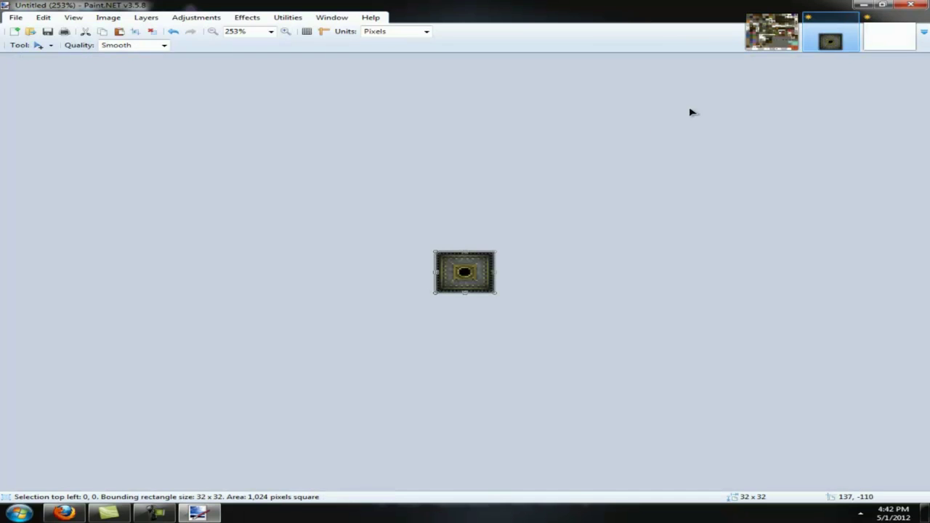
key(ctrl+r)
Step: Enlarge the tile to 100 x 100 pixels using Nearest Neighbor resampling
text(100)
key(Tab)
text(100)
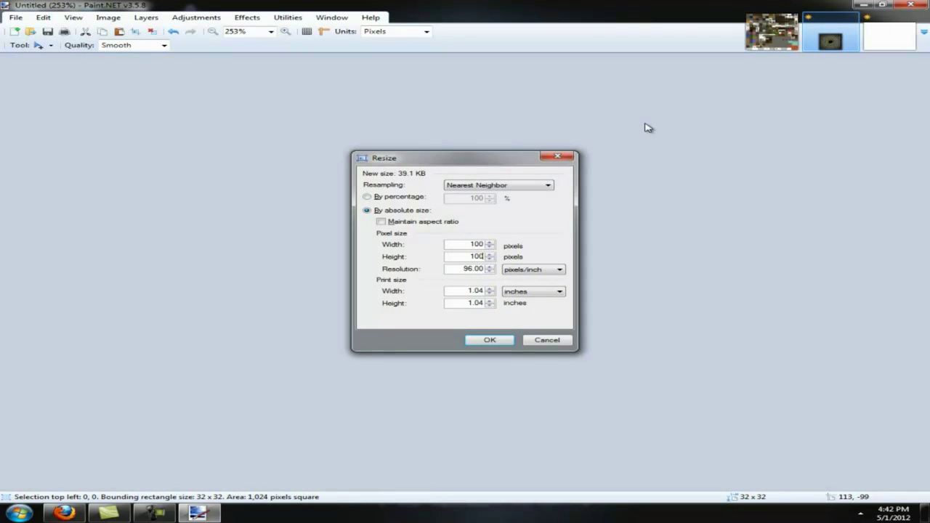
key(Return)
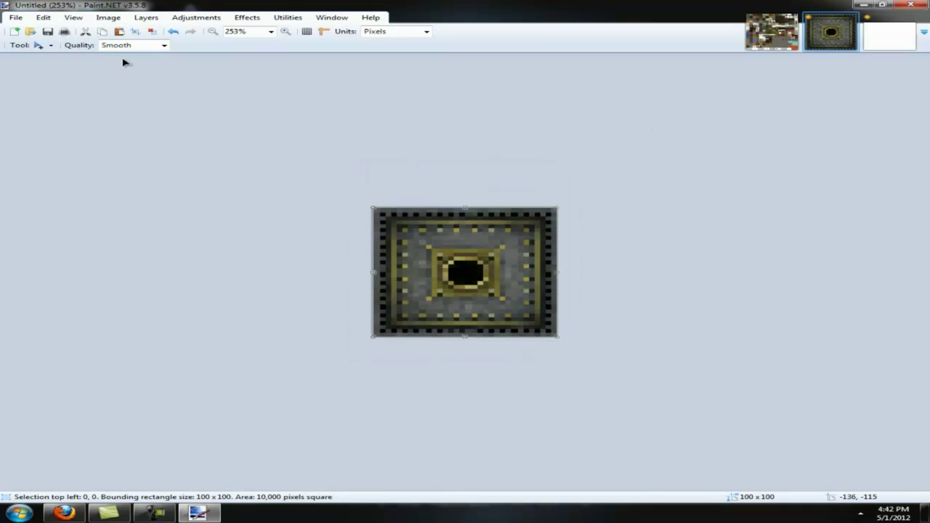
key(ctrl+r)
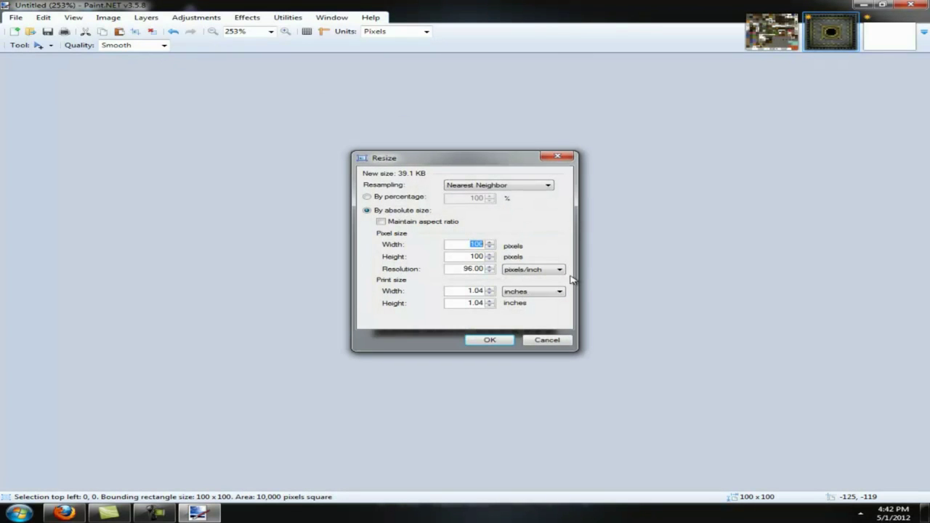
click(519, 190)
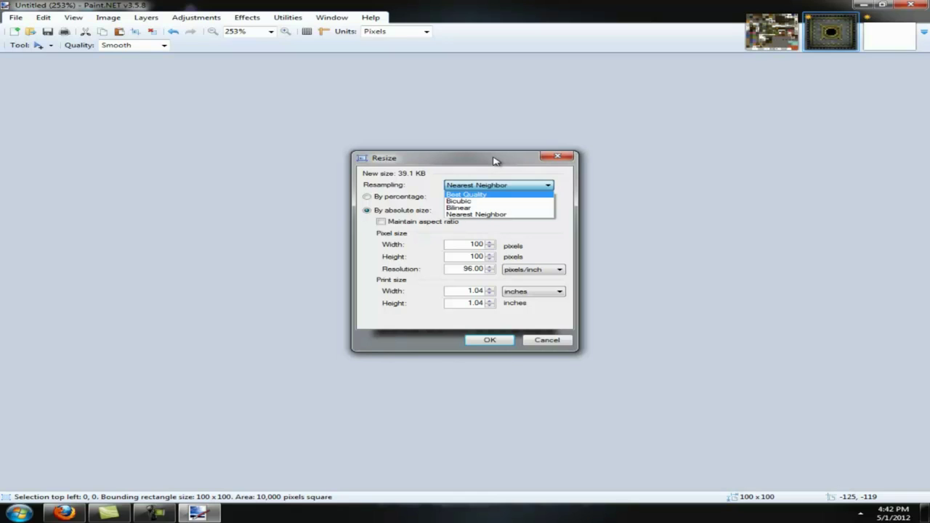
click(563, 159)
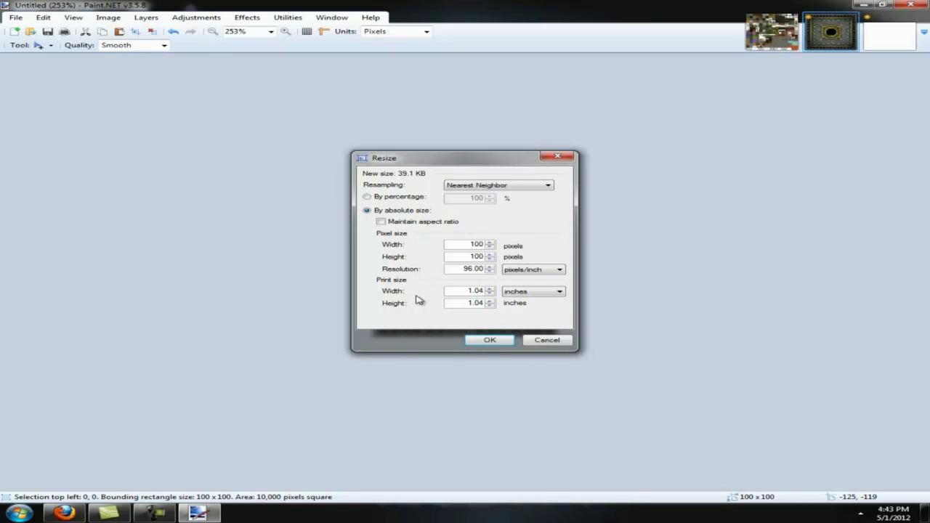
click(487, 339)
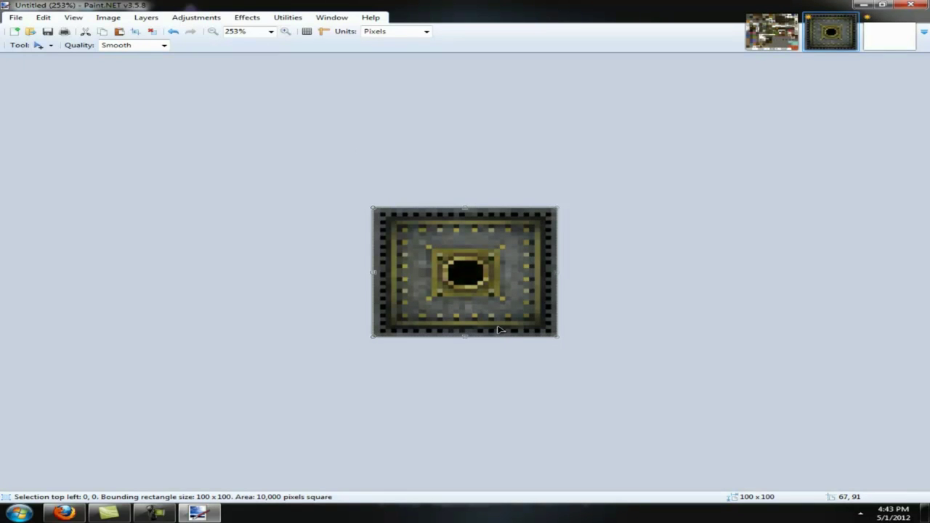
Step: Paste the enlarged tile onto the 1056 x 816 canvas and drag it into place
click(875, 35)
key(ctrl+v)
drag(170, 91, 306, 224)
Step: Copy the grille machine-face tile from terrain.png into the small Untitled image
click(847, 40)
click(772, 33)
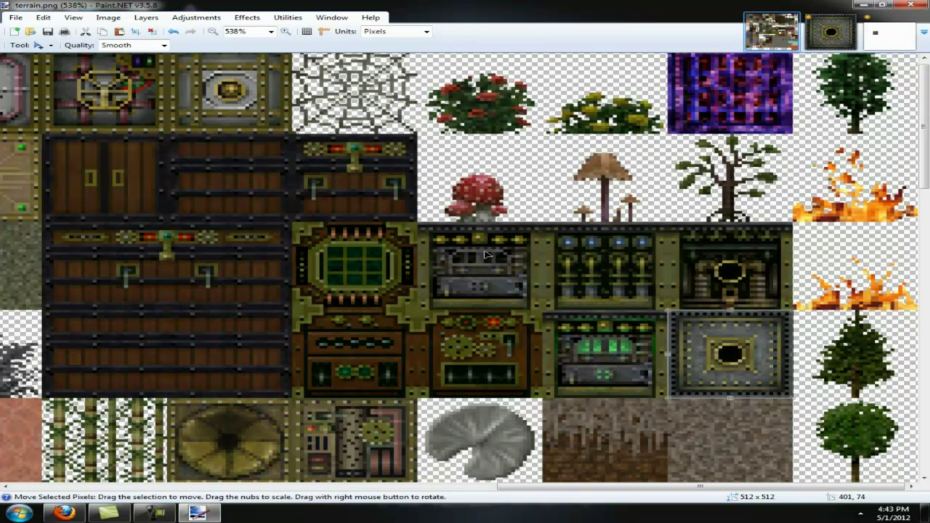
scroll(469, 238, up, 2)
key(s)
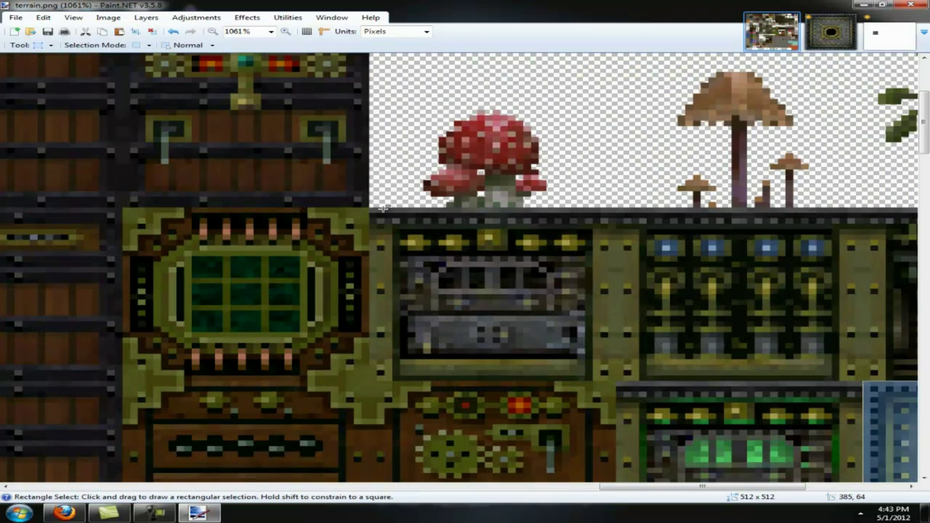
drag(375, 209, 614, 377)
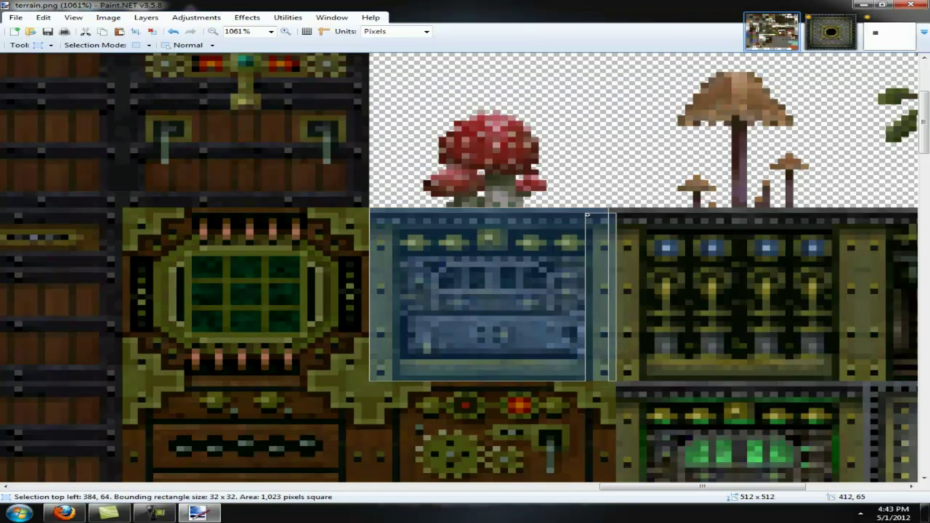
click(843, 29)
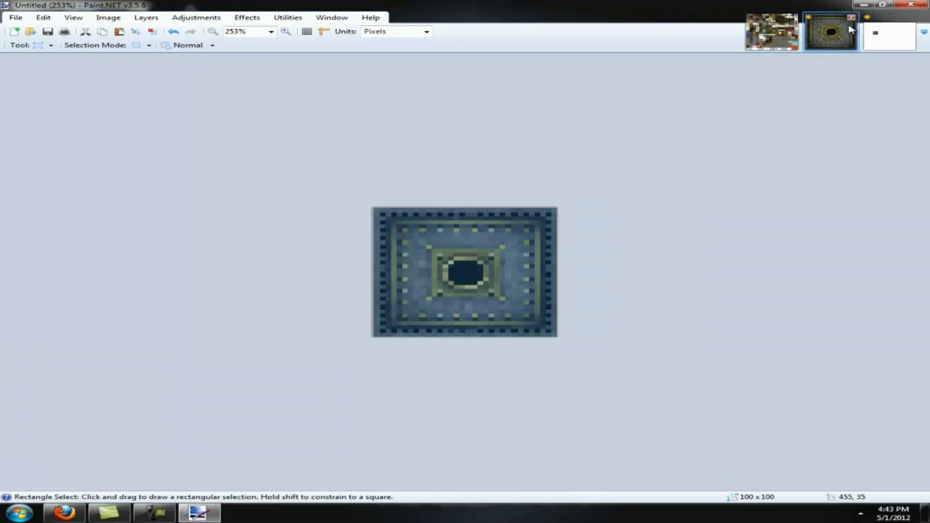
key(ctrl+alt+v)
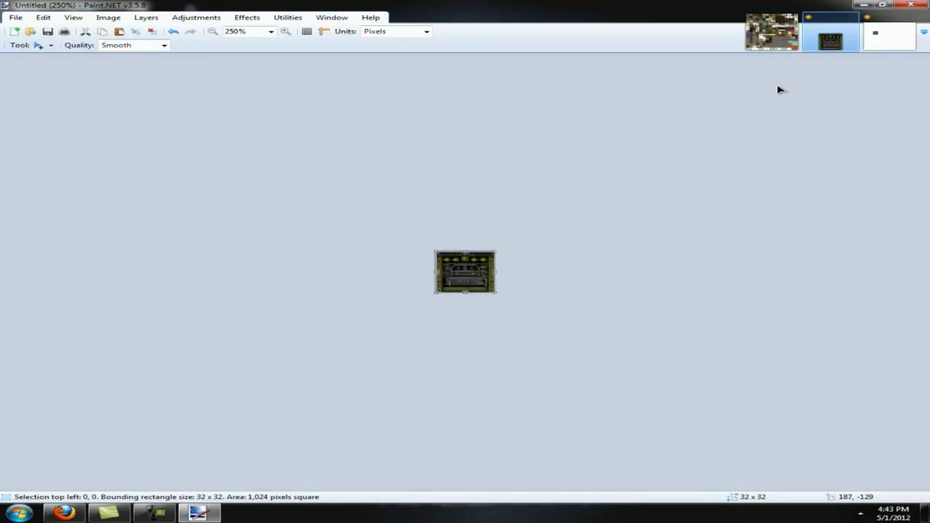
Step: Resize the grille tile to 100 x 100 pixels
key(ctrl+r)
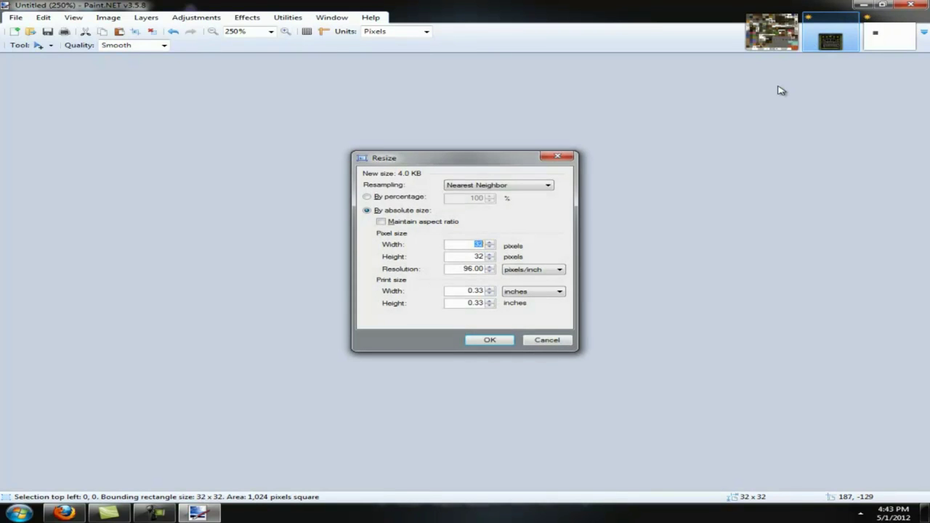
text(100)
key(Tab)
text(100)
key(Return)
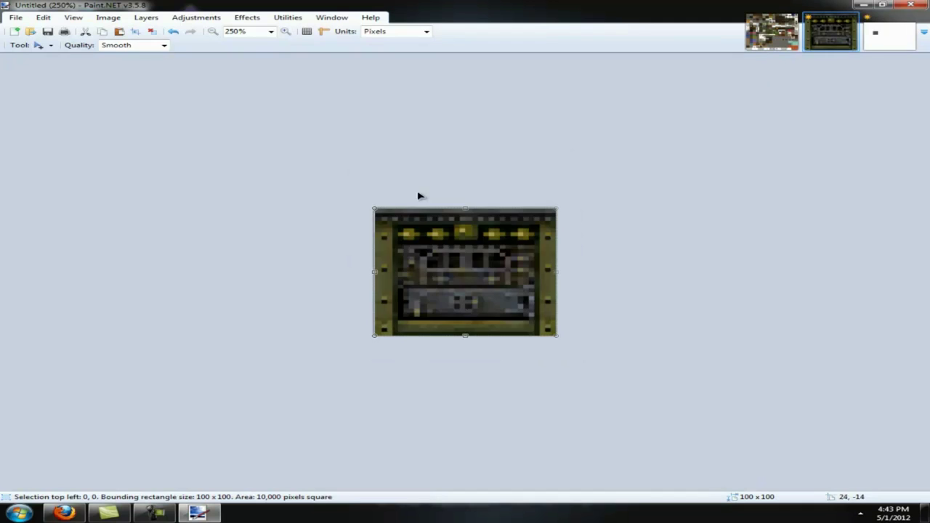
Step: Select the tile's top strip and create a new 100 x 19 image from it
key(s)
drag(372, 208, 587, 230)
click(14, 32)
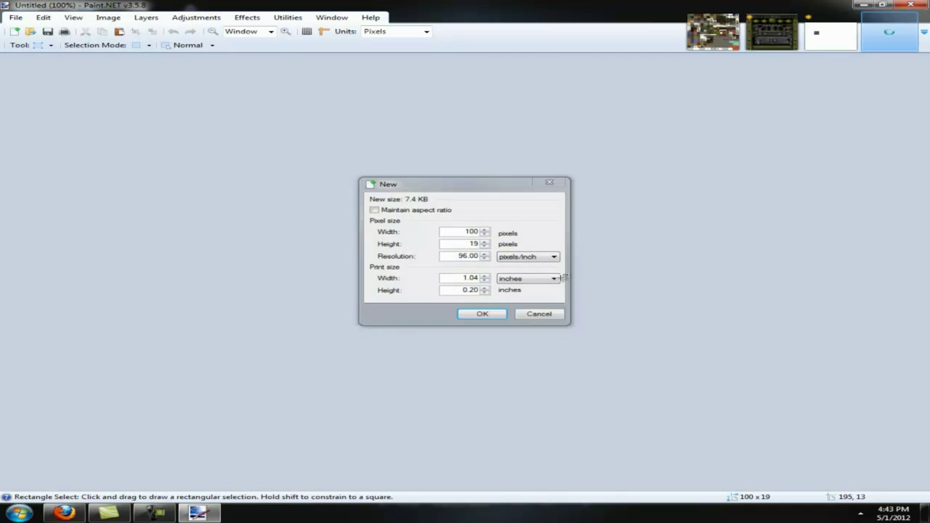
key(Return)
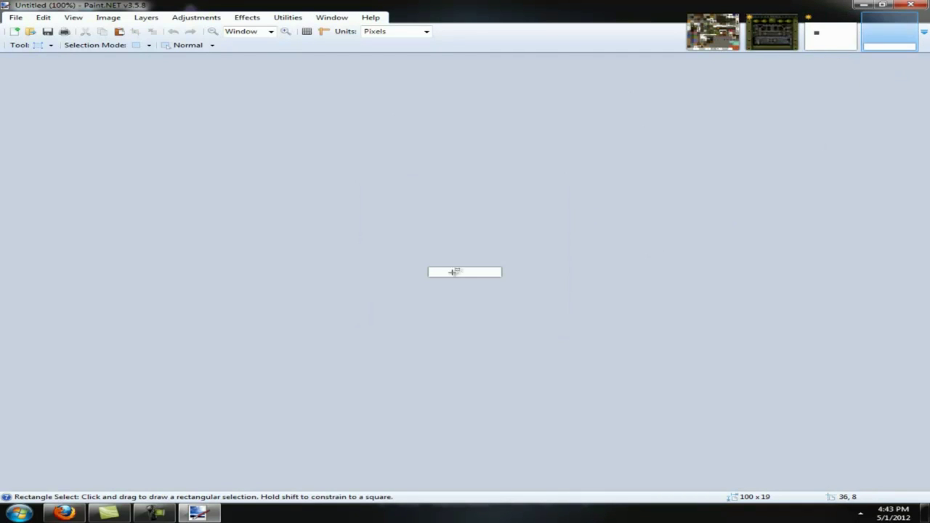
Step: Paste the studded strip onto the canvas below the grey tile
click(819, 37)
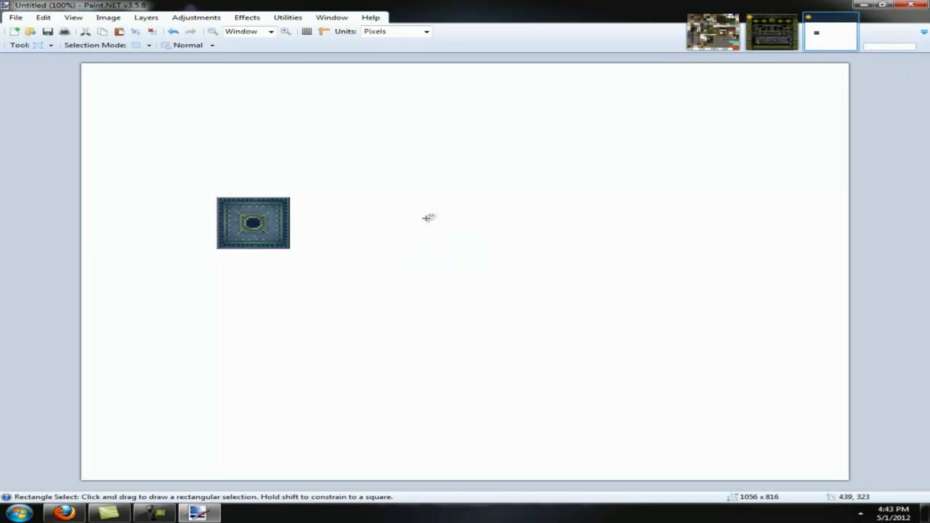
scroll(203, 282, up, 5)
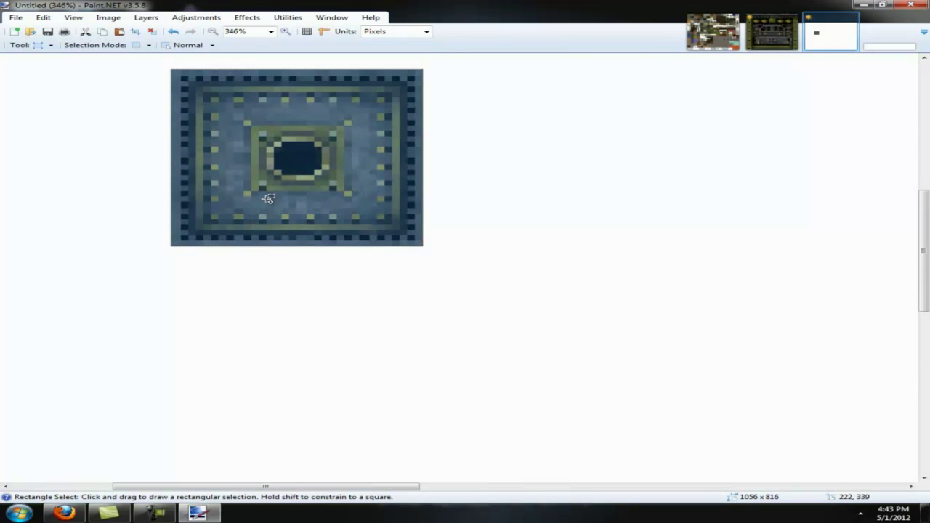
key(ctrl+v)
drag(83, 69, 255, 262)
Step: Rotate the strip vertical and place it against the tile's right edge
key(ctrl+alt+v)
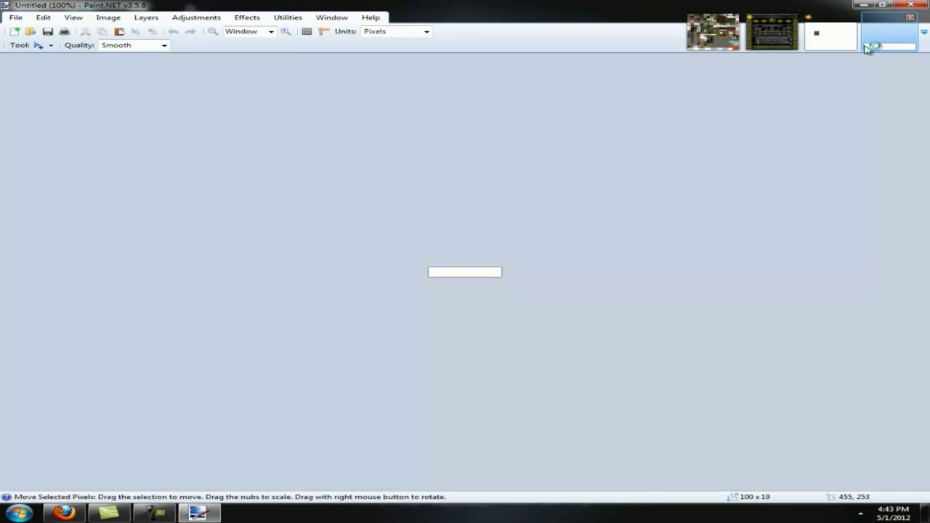
key(ctrl+g)
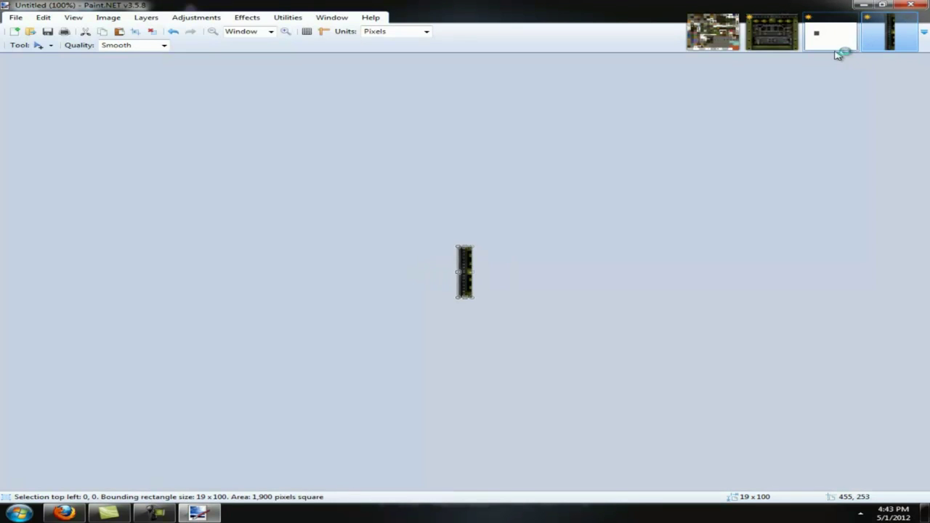
click(837, 45)
key(ctrl+v)
drag(15, 115, 434, 127)
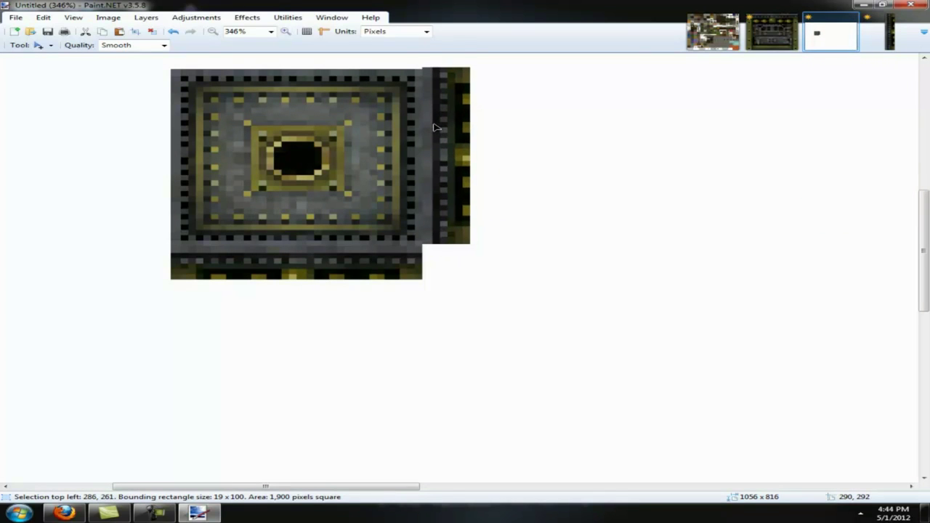
Step: Rotate the strip back to horizontal and place it along the tile's top edge
click(883, 47)
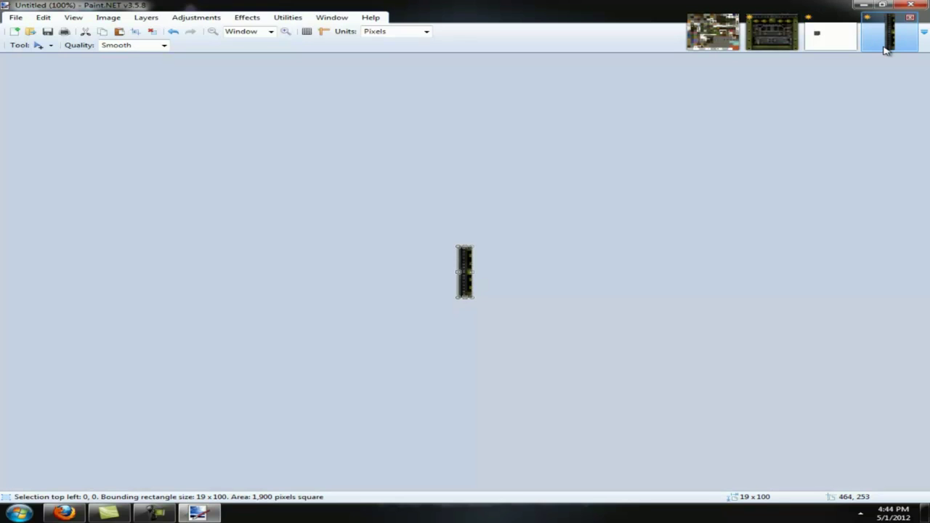
key(ctrl+h)
click(835, 45)
scroll(227, 181, up, 3)
key(ctrl+v)
drag(78, 76, 252, 184)
Step: Rotate the strip vertical again and attach it to the tile's left edge
click(888, 45)
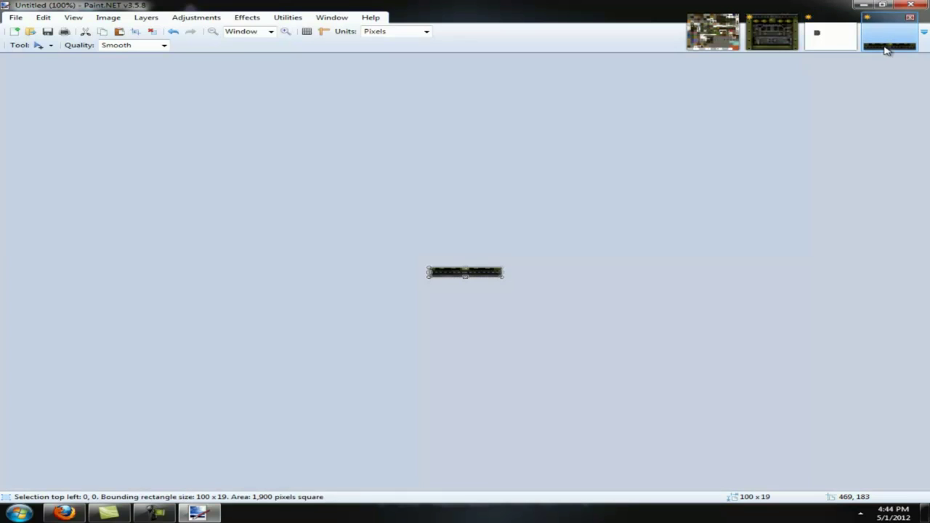
key(ctrl+h)
key(ctrl+c)
click(835, 51)
key(ctrl+v)
drag(52, 113, 228, 209)
Step: Select and cut the assembled cross, then move it to the canvas's top-left corner
scroll(215, 209, up, 5)
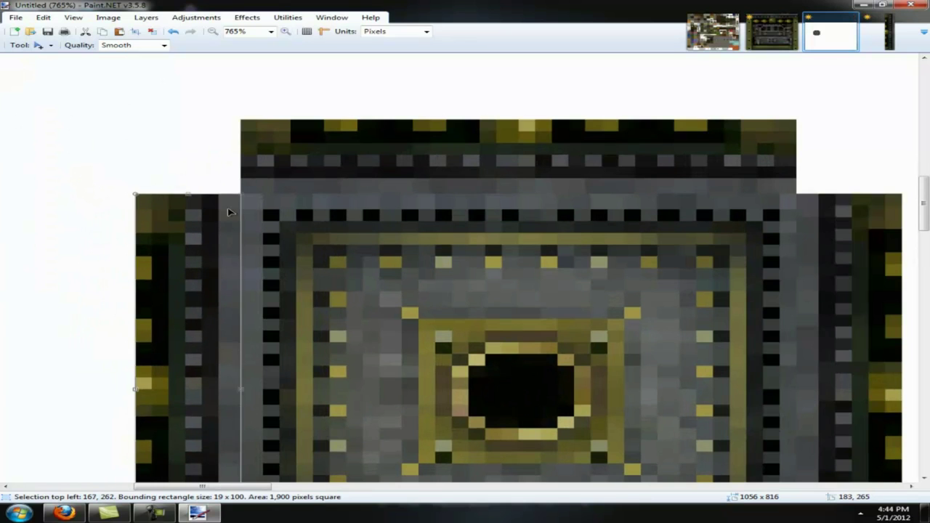
scroll(257, 259, down, 2)
scroll(269, 268, down, 4)
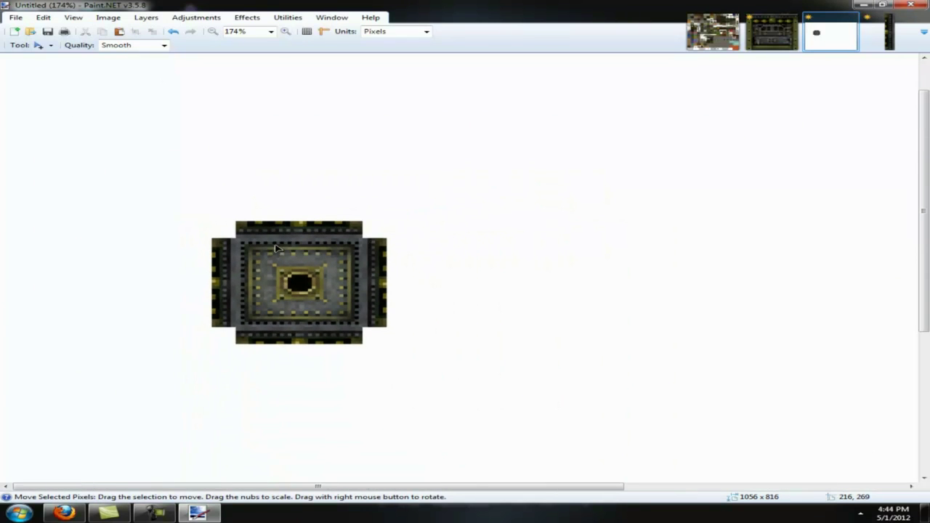
key(s)
drag(419, 204, 192, 358)
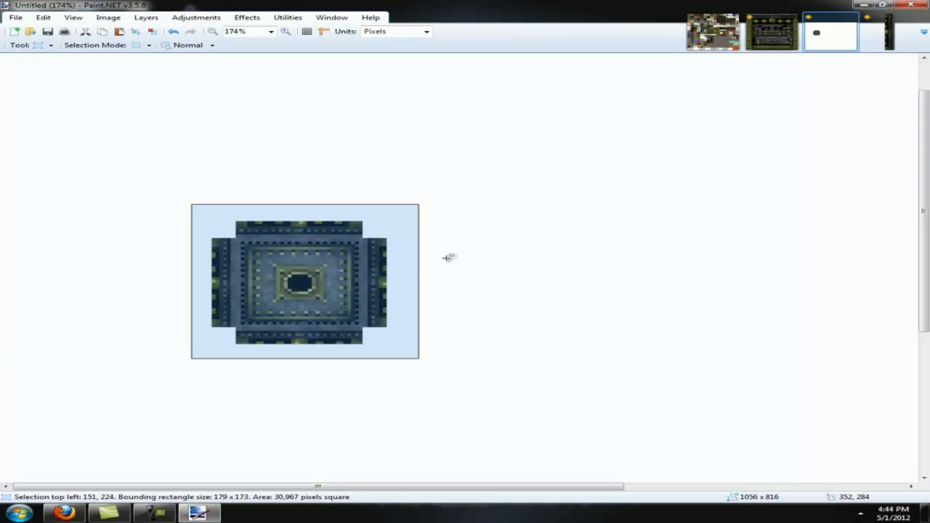
ctrl+scroll(455, 252, down, 5)
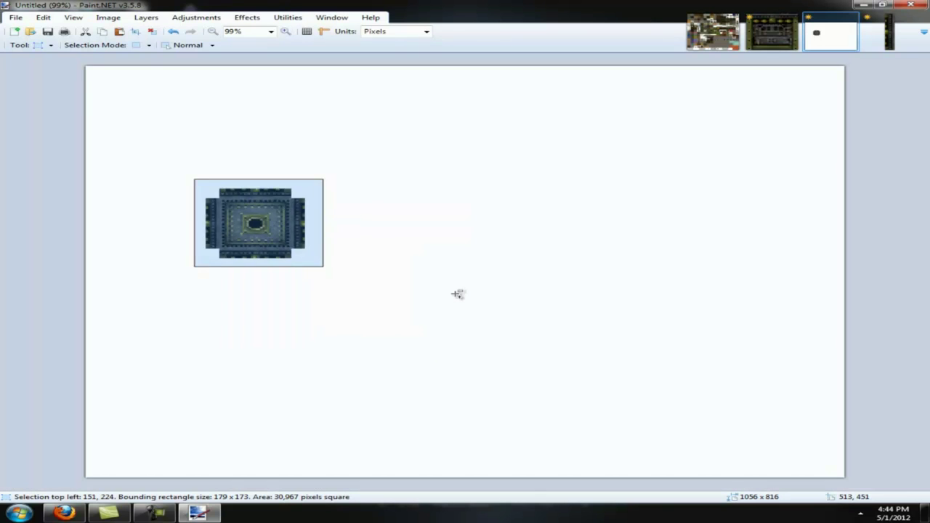
ctrl+scroll(301, 306, up, 4)
key(ctrl+x)
key(ctrl+v)
drag(265, 230, 176, 123)
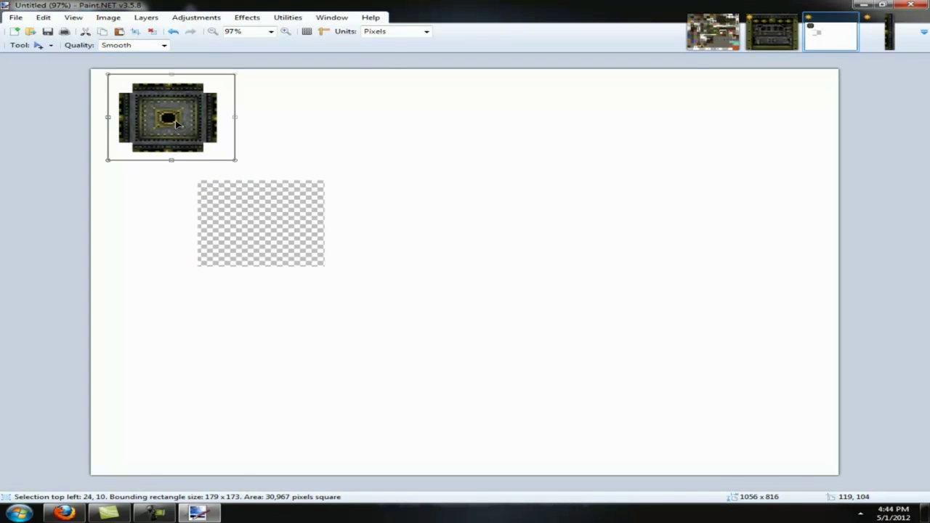
key(ctrl+v)
drag(266, 224, 295, 119)
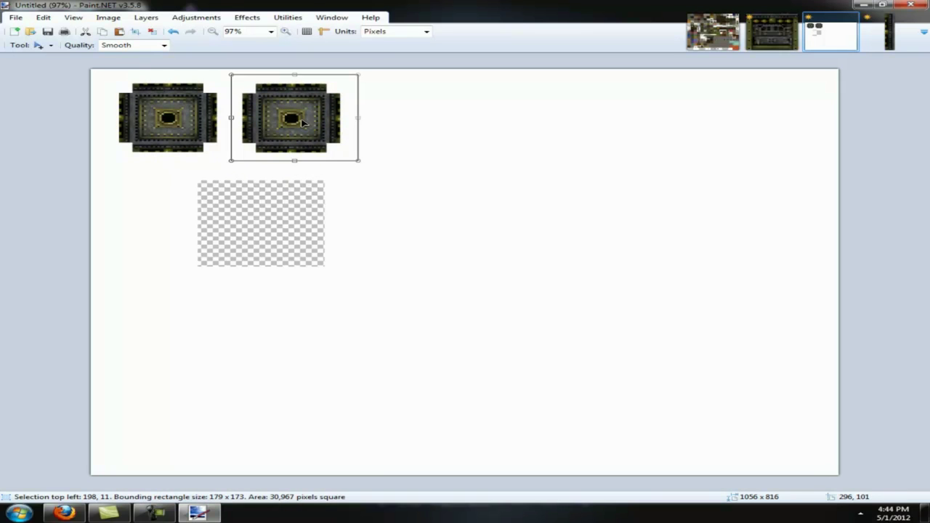
key(ctrl+d)
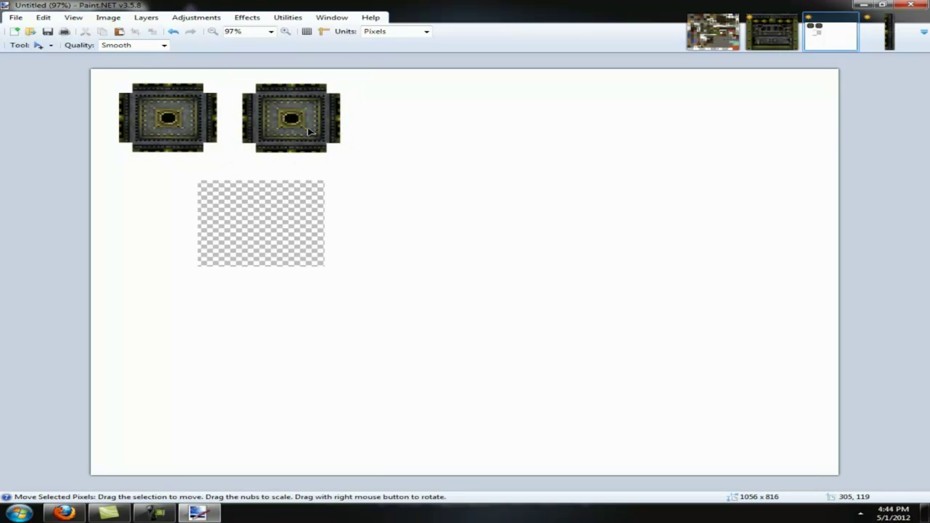
key(k)
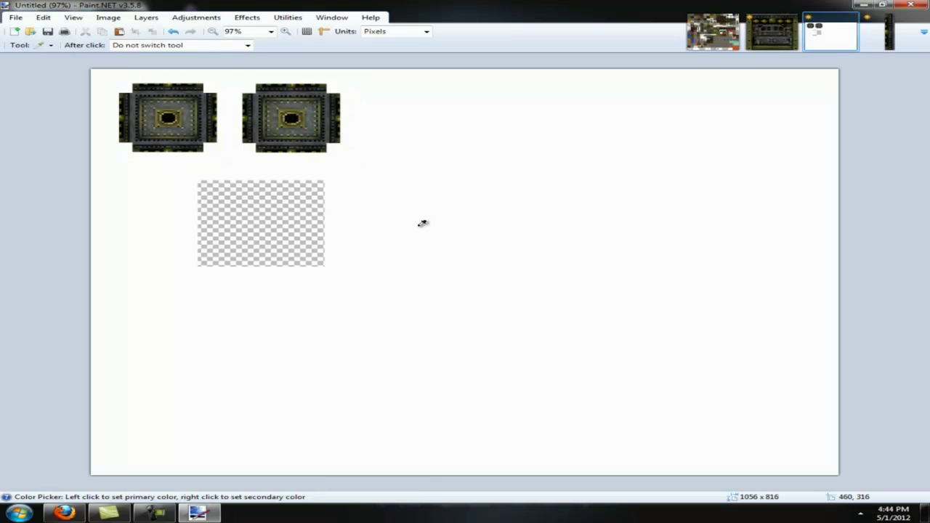
key(p)
key(f)
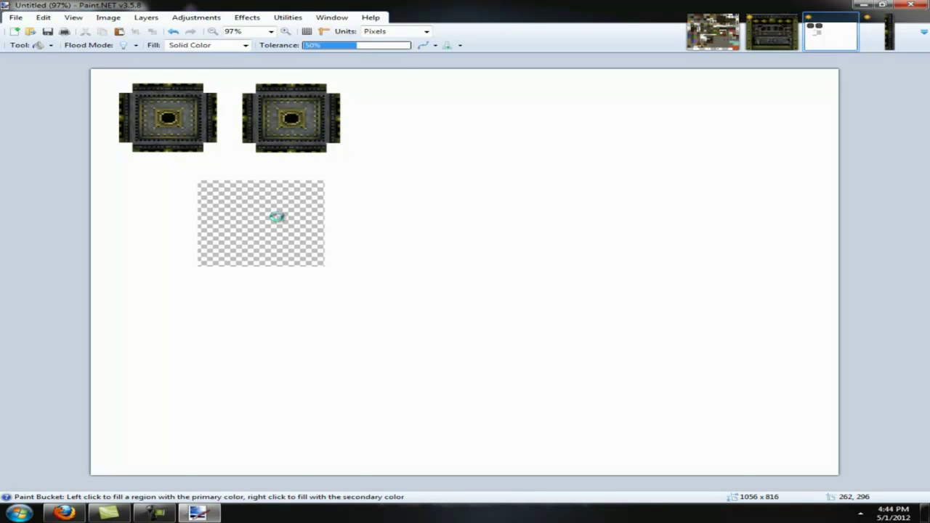
click(273, 211)
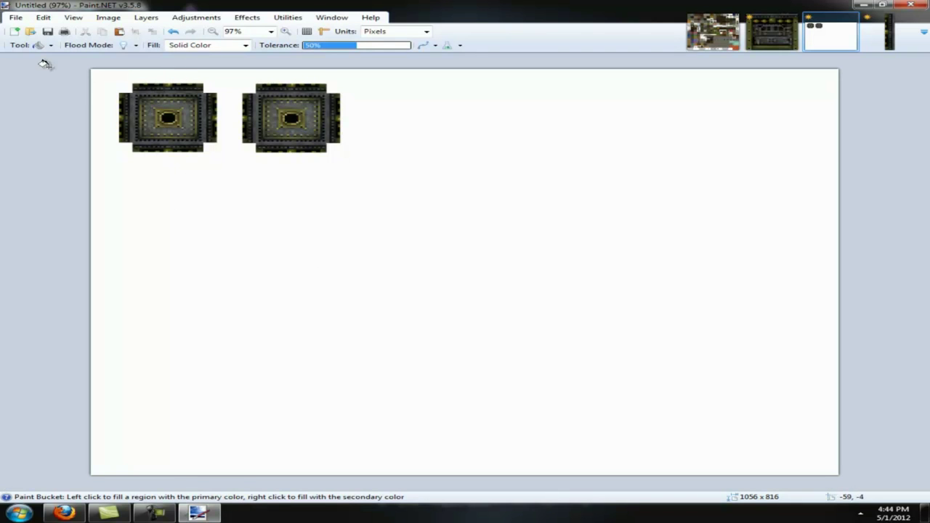
scroll(45, 115, up, 2)
scroll(43, 123, up, 3)
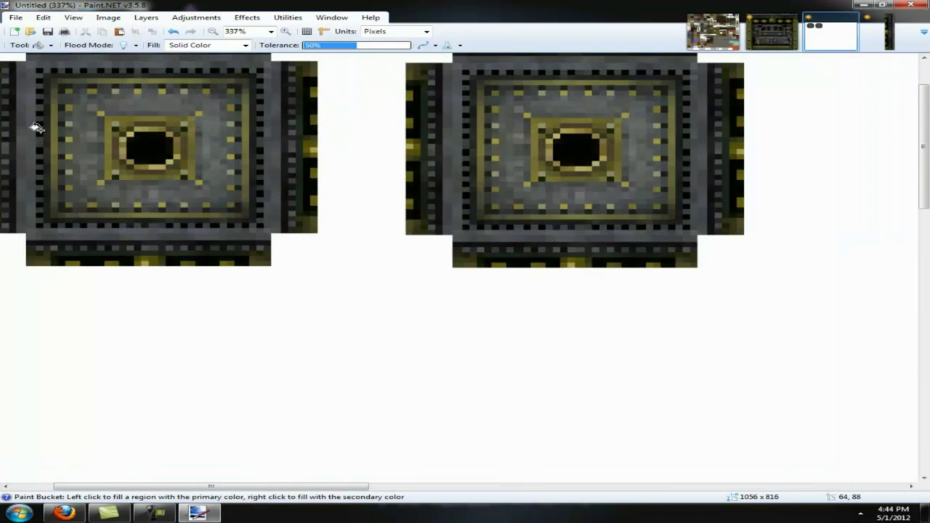
scroll(266, 485, down, 1)
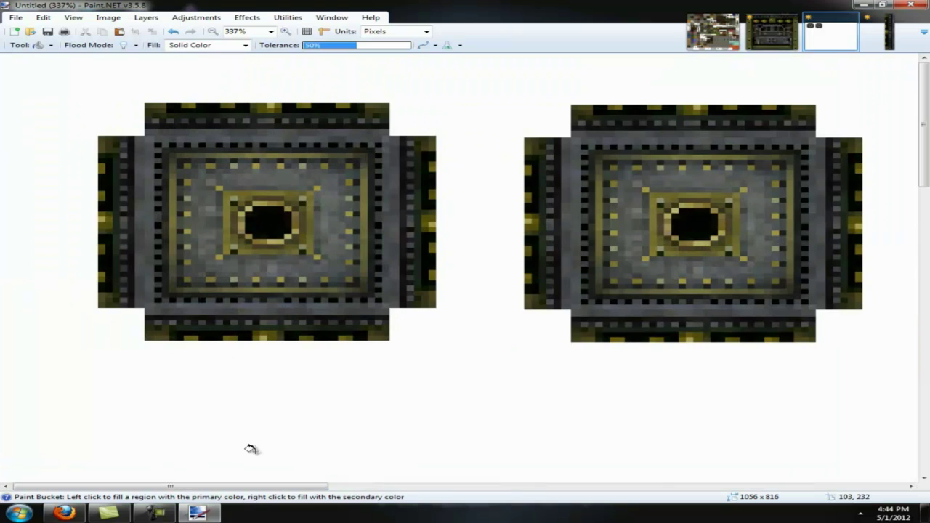
scroll(218, 462, down, 1)
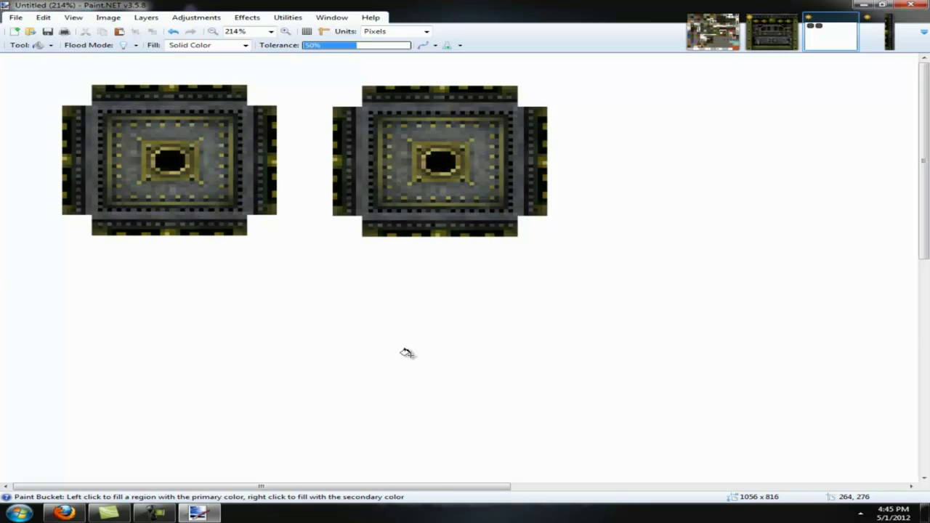
scroll(407, 352, down, 2)
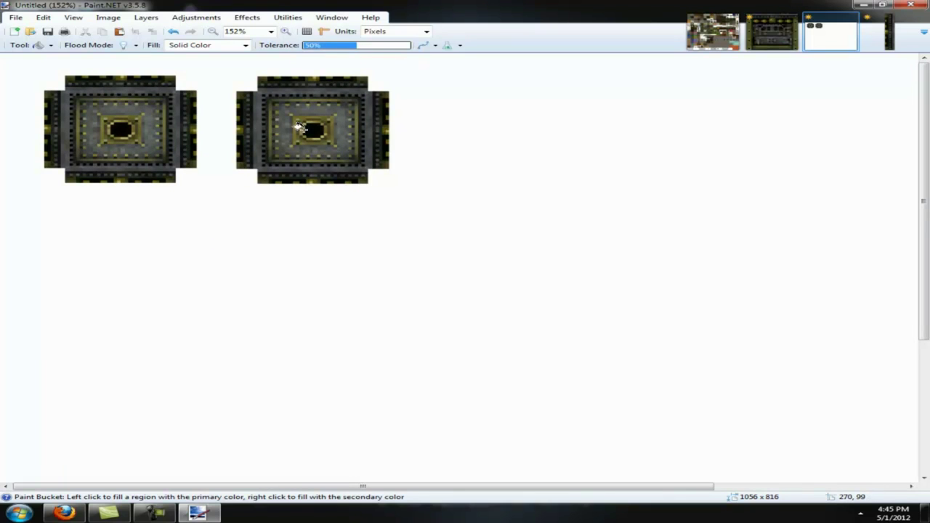
Step: Revert the machine-face tile and resize it to 99 x 98 with Nearest Neighbor, then return to the canvas
click(771, 31)
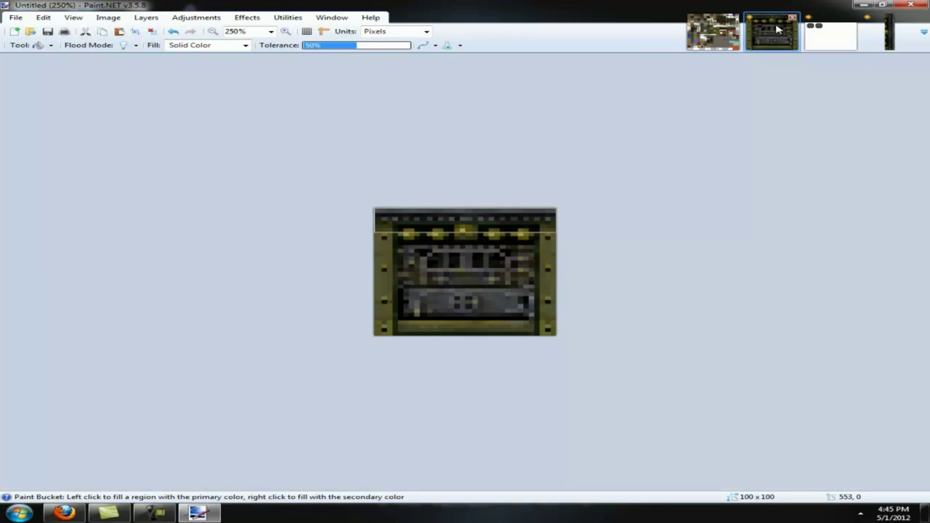
key(ctrl+z)
key(ctrl+z)
key(ctrl+z)
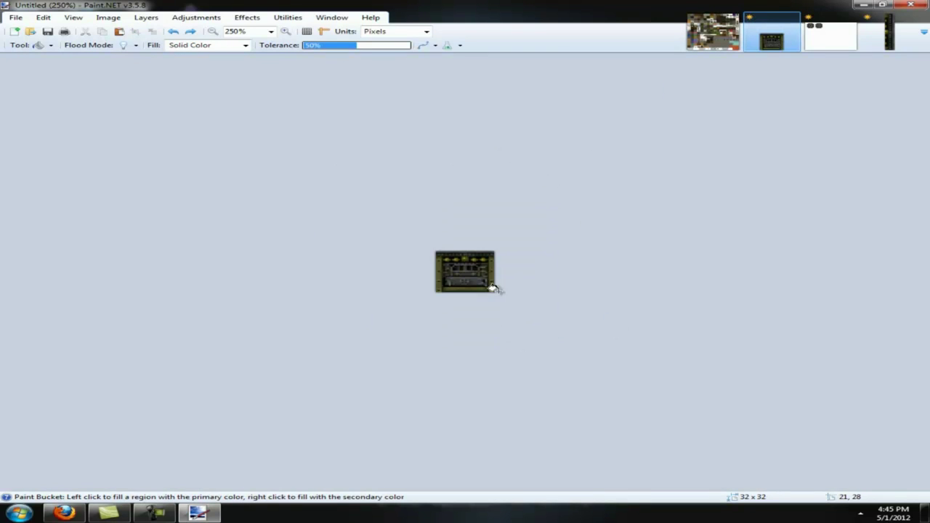
key(ctrl+r)
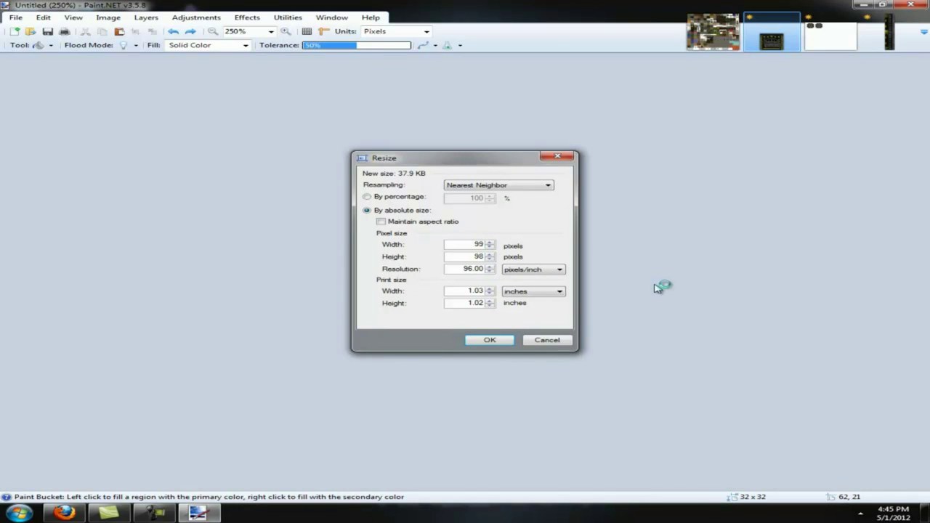
key(Return)
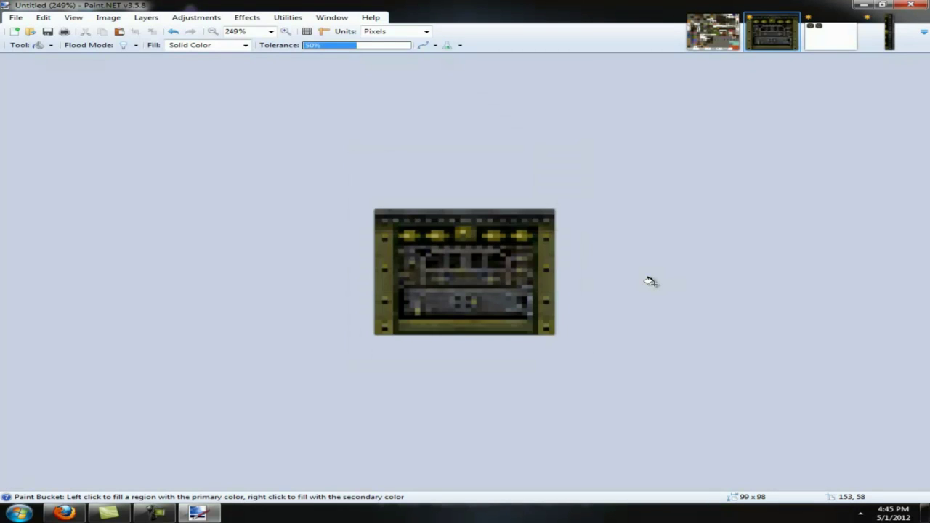
click(830, 32)
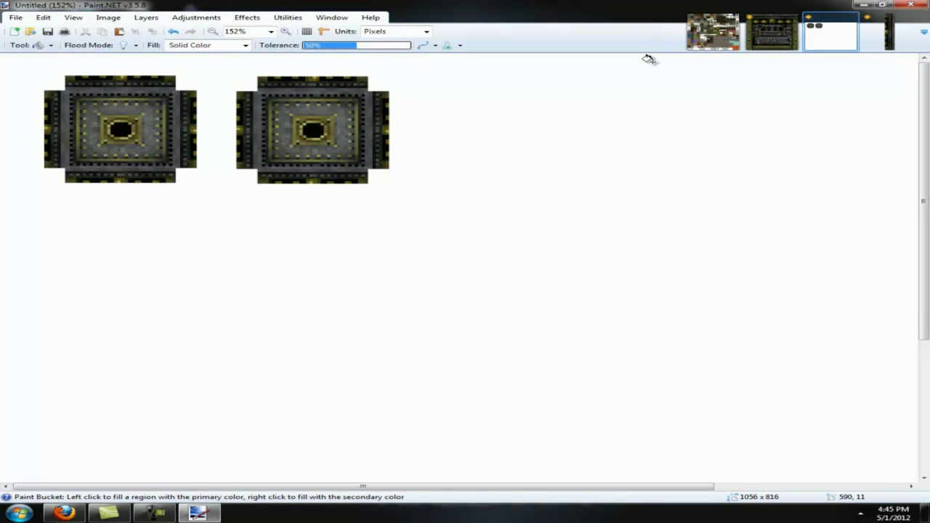
Step: Paste four copies of the 99 x 98 tile in a row beneath the cross tiles
key(ctrl+v)
drag(67, 86, 83, 268)
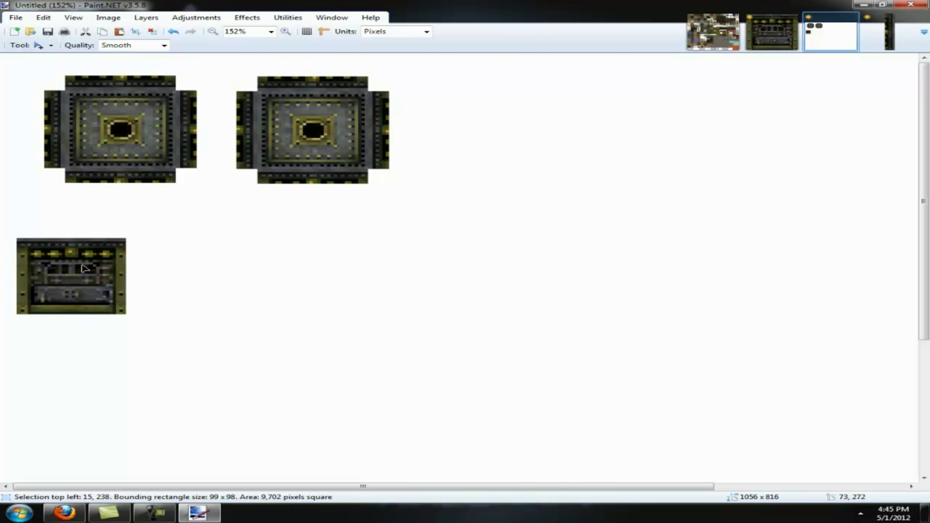
key(ctrl+v)
drag(62, 78, 267, 265)
key(ctrl+v)
drag(91, 96, 485, 282)
key(ctrl+v)
drag(30, 93, 608, 280)
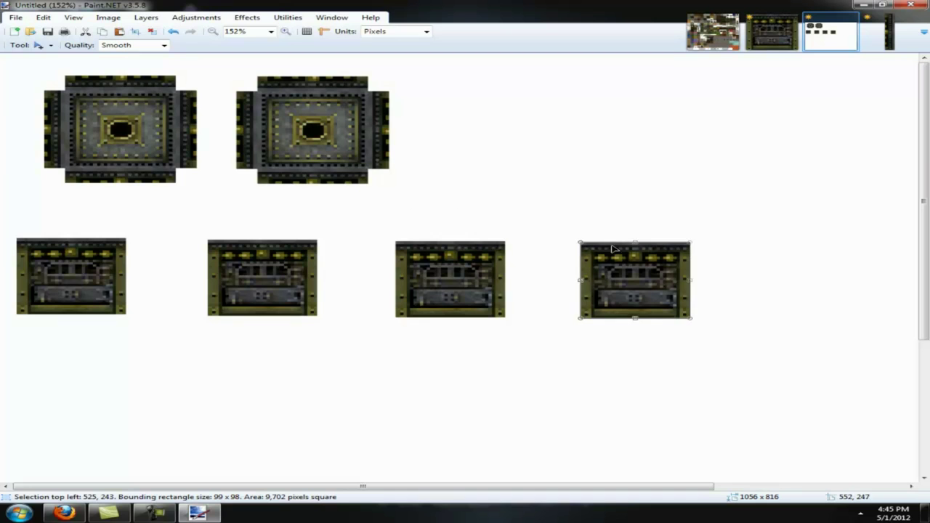
Step: Look over terrain.png, then return to the single tile image with Rectangle Select active
click(792, 28)
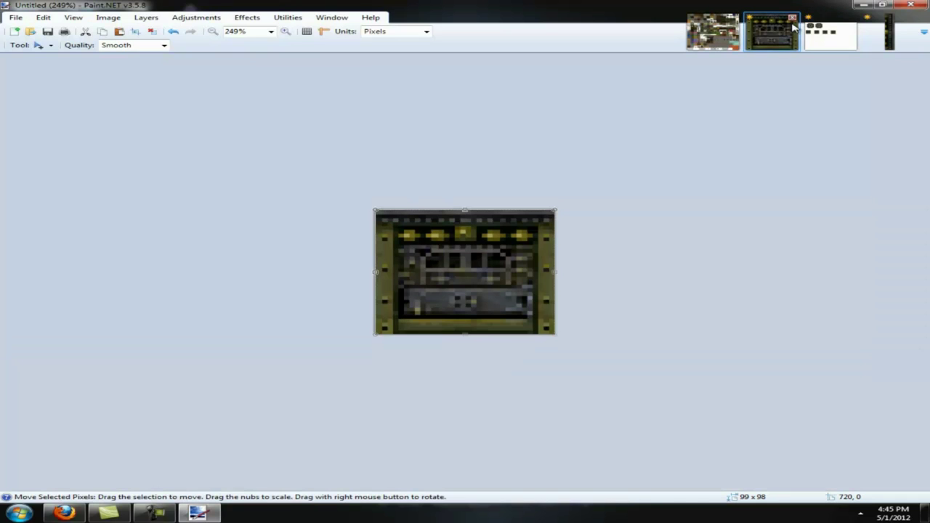
click(716, 30)
scroll(621, 340, down, 1)
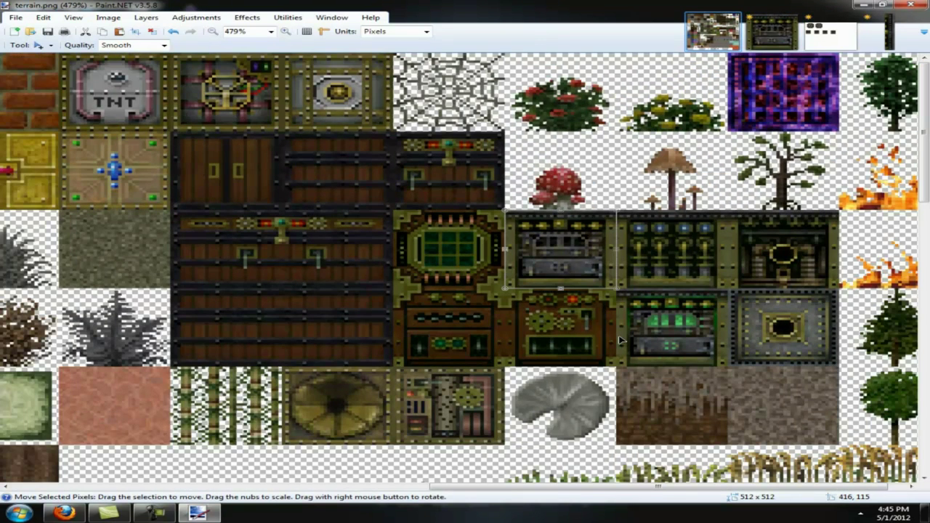
scroll(621, 328, down, 1)
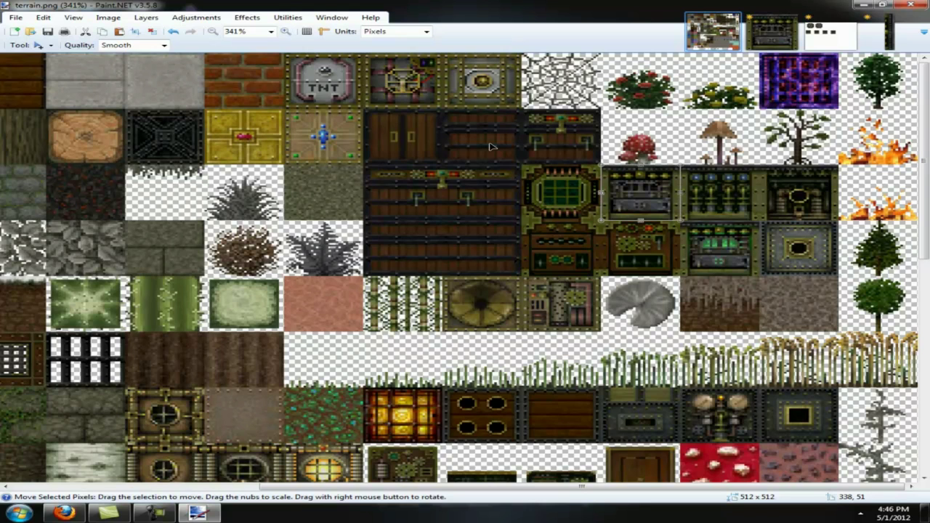
scroll(843, 153, up, 1)
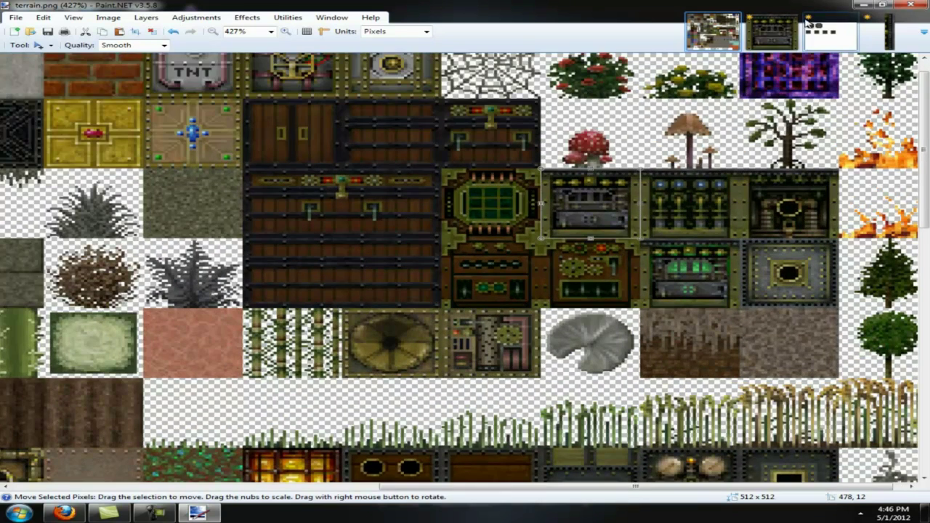
click(771, 31)
key(s)
scroll(622, 218, up, 3)
key(s)
key(s)
key(s)
key(s)
Step: Copy the tile's 21 x 98 left-edge strip and attach it to the first lower tile's right side
drag(623, 164, 558, 393)
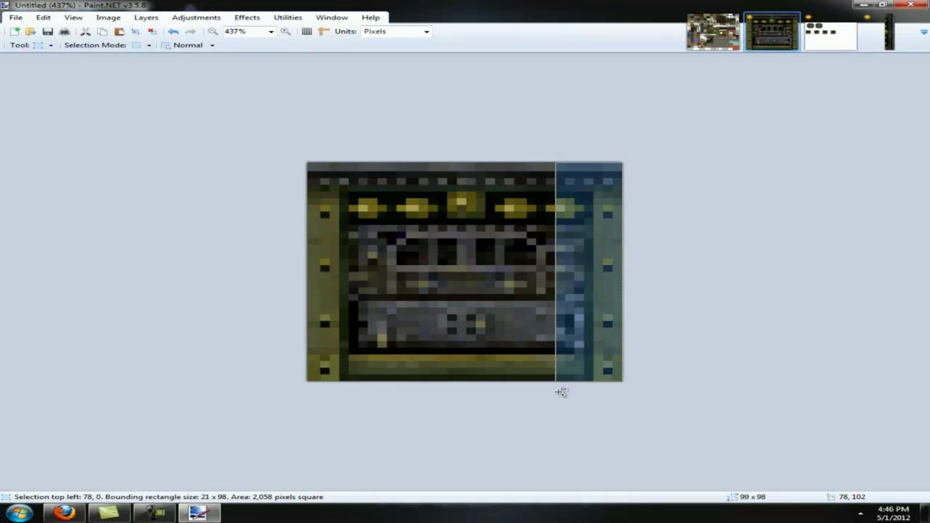
drag(312, 158, 376, 380)
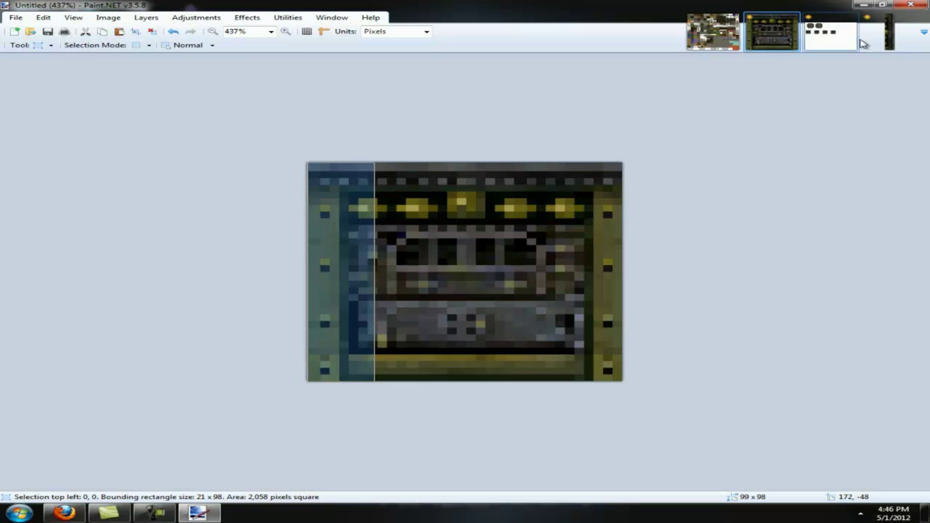
click(831, 32)
scroll(529, 260, up, 4)
key(ctrl+v)
drag(6, 62, 327, 225)
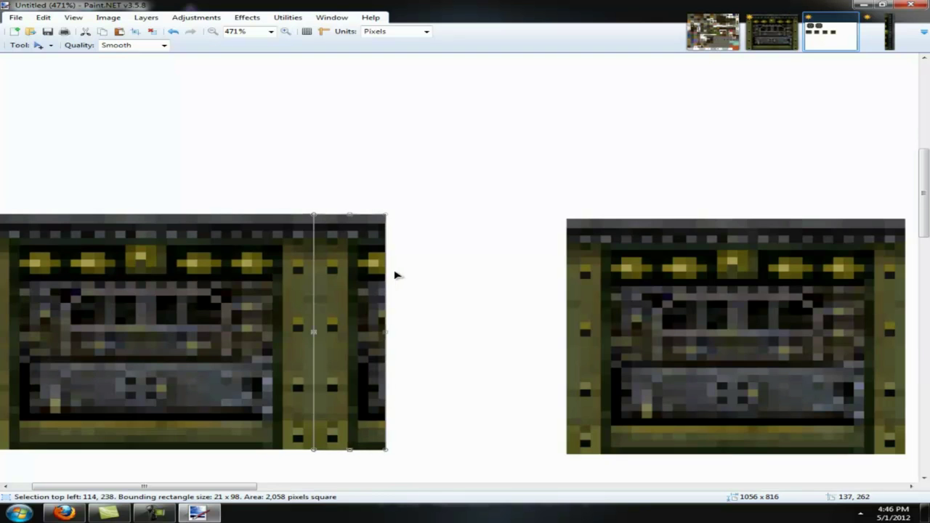
Step: Attach strip copies to the right sides of the other three tiles and deselect
drag(247, 494, 381, 498)
key(ctrl+v)
drag(50, 138, 389, 304)
drag(318, 492, 460, 489)
key(ctrl+v)
drag(50, 147, 375, 314)
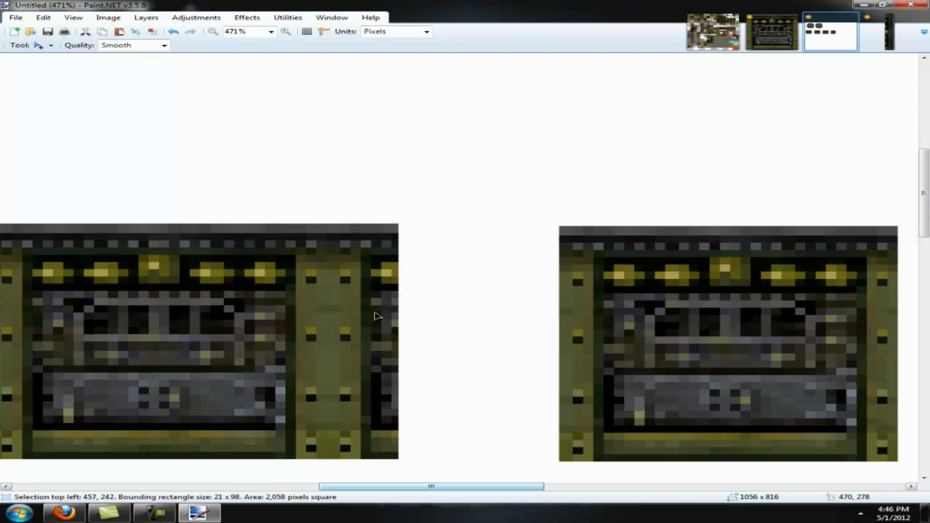
drag(418, 486, 529, 486)
key(ctrl+v)
drag(19, 129, 487, 296)
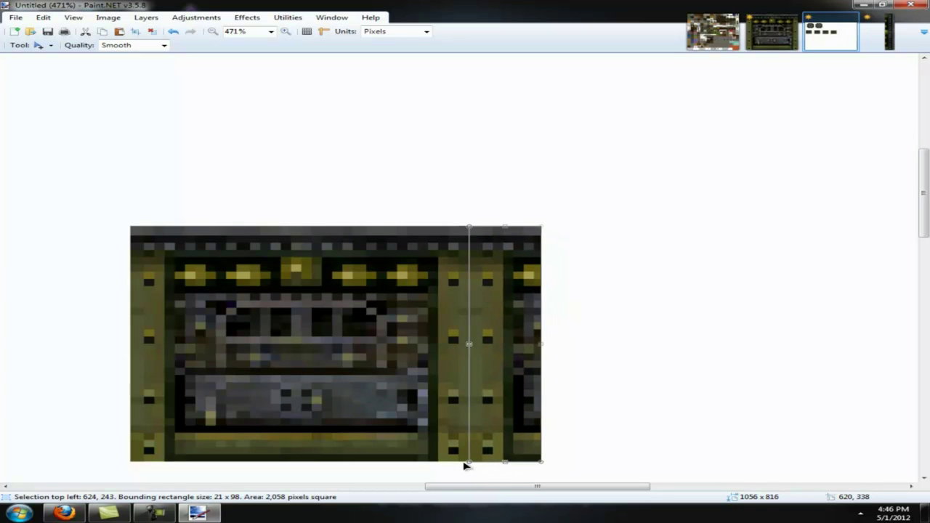
scroll(258, 421, down, 3)
scroll(168, 352, down, 1)
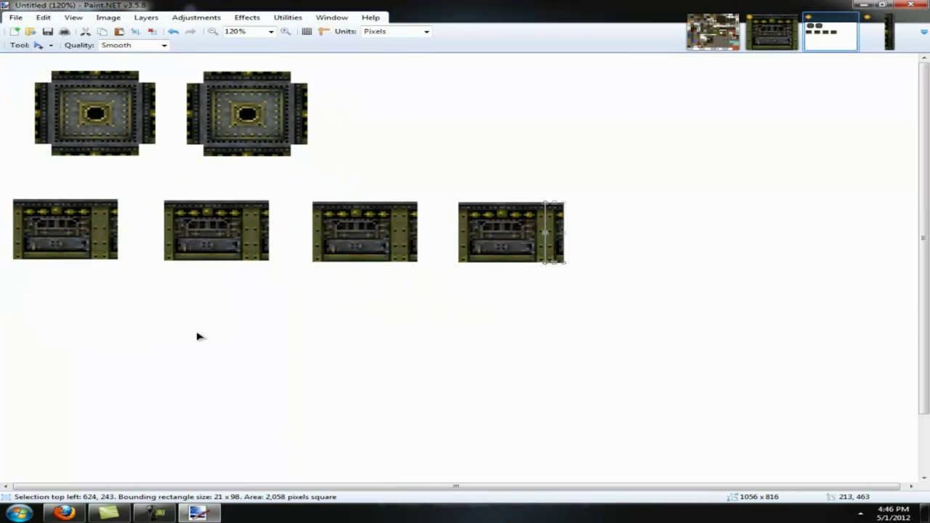
key(ctrl+d)
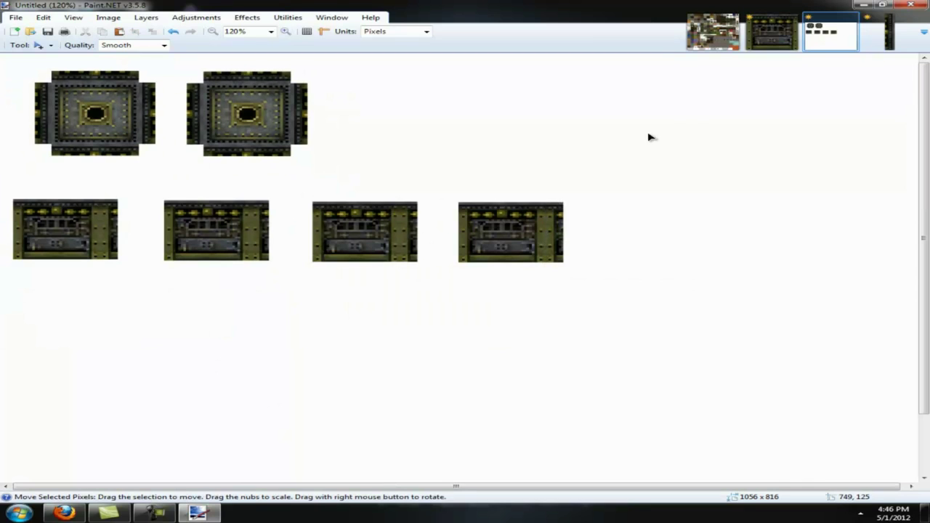
Step: Select the machine tile with four blue bulbs on the terrain.png sheet
click(790, 31)
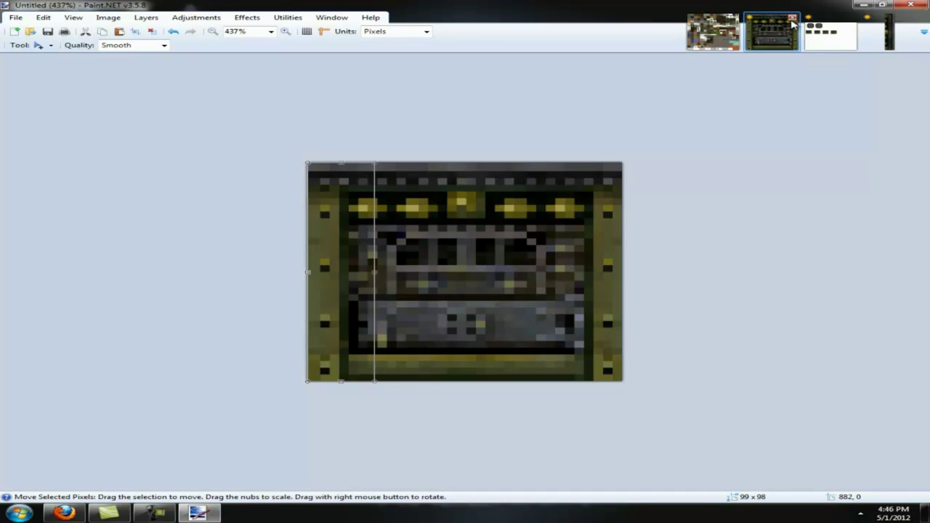
click(727, 32)
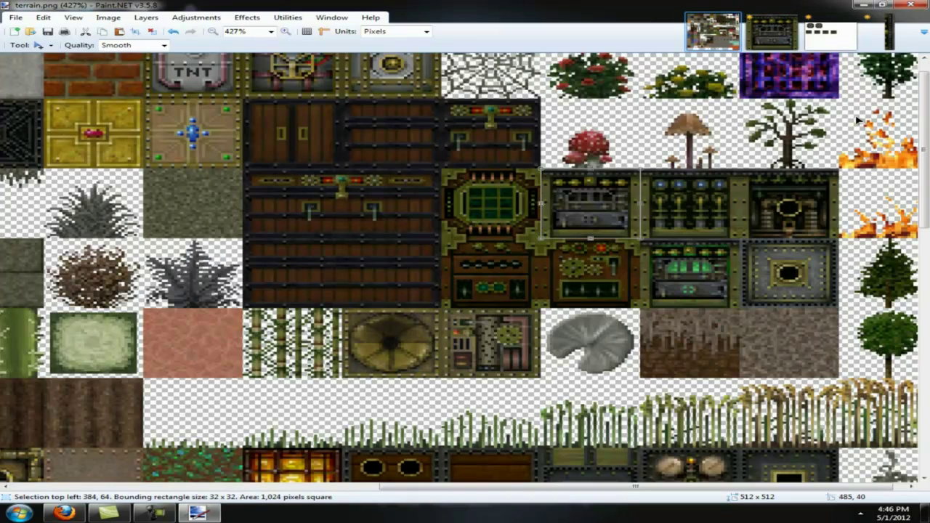
ctrl+scroll(736, 99, up, 10)
key(s)
drag(757, 102, 450, 316)
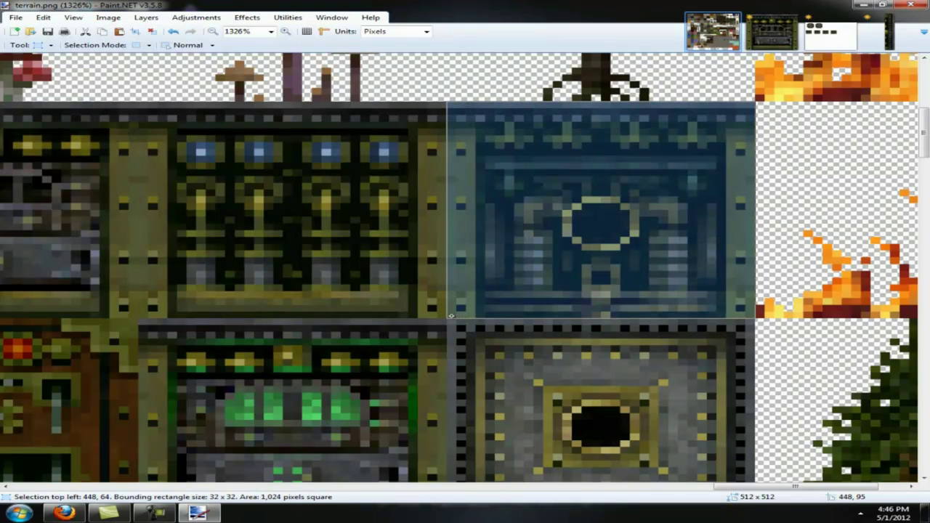
drag(142, 316, 440, 106)
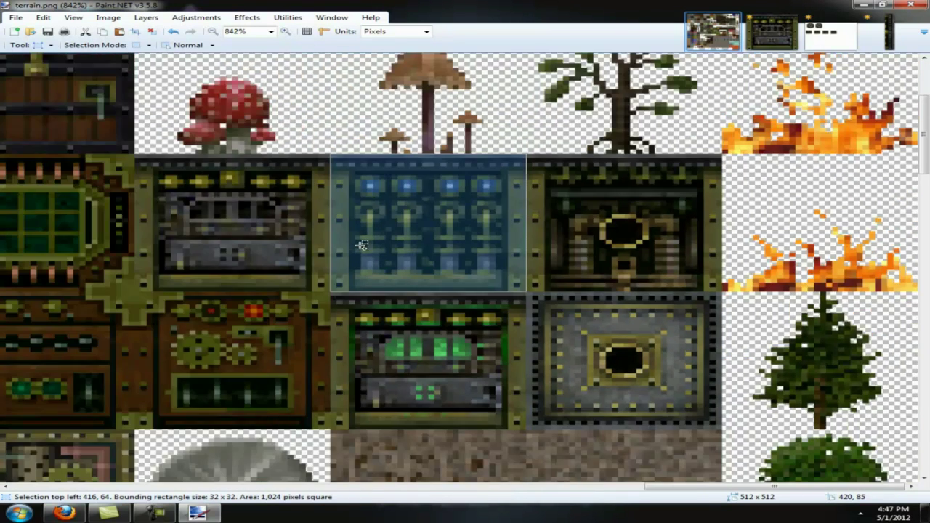
ctrl+scroll(357, 243, down, 2)
Step: Paste the machine tile into the single-tile image and resize it to 99 x 98
click(852, 30)
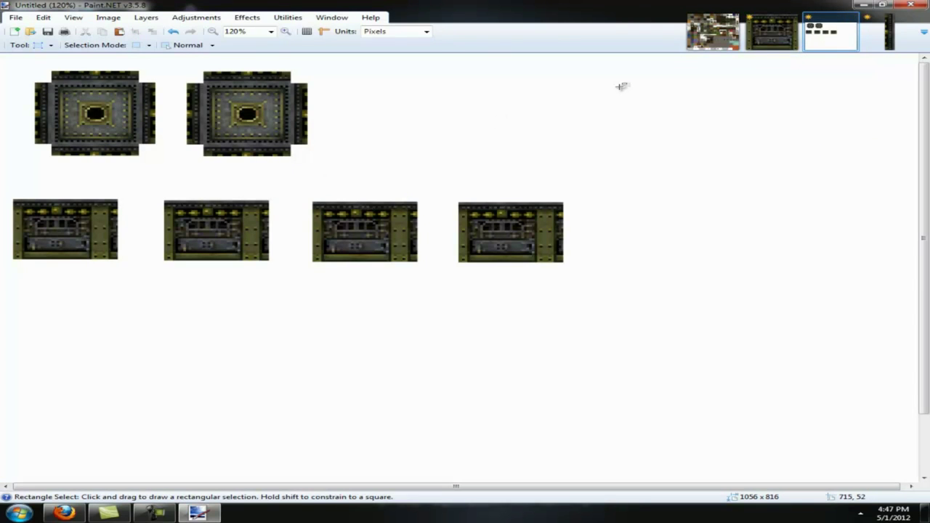
click(772, 31)
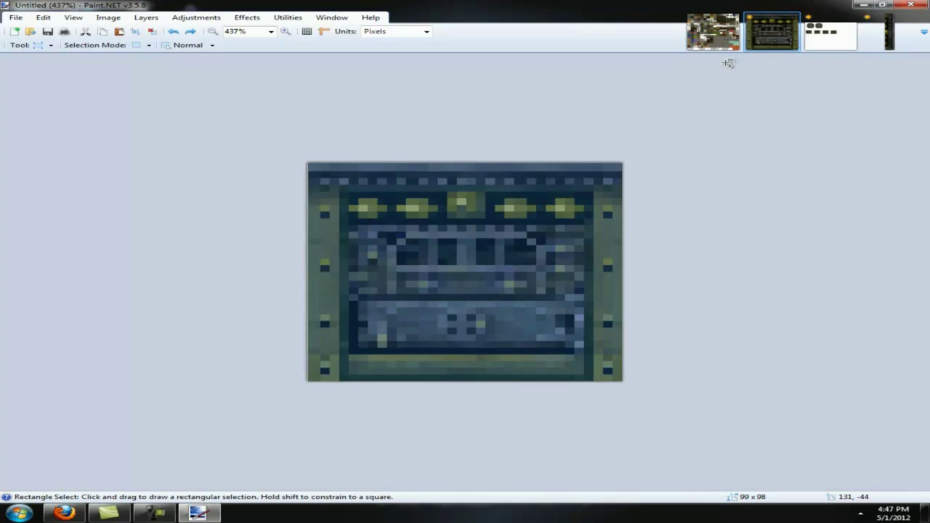
key(ctrl+v)
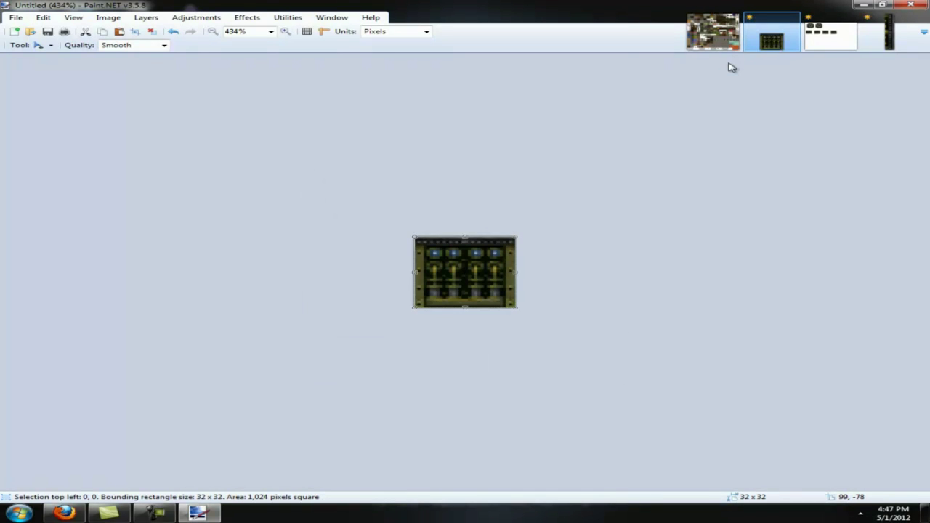
key(ctrl+r)
text(99)
key(Tab)
text(98)
key(Return)
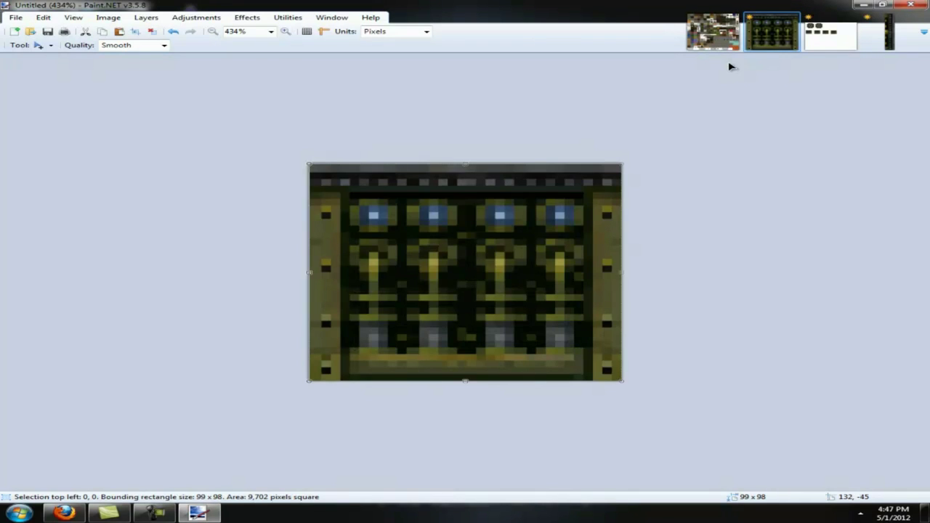
Step: Paste the enlarged machine face onto the layout canvas and drag it toward the second row
click(829, 31)
scroll(25, 196, up, 3)
scroll(512, 324, up, 1)
key(ctrl+v)
drag(104, 99, 349, 227)
drag(308, 485, 428, 448)
drag(180, 315, 503, 206)
drag(365, 496, 502, 387)
Step: Place another pasted copy of the machine face at the right end of the second row
key(ctrl+v)
drag(154, 102, 526, 234)
key(ctrl+b)
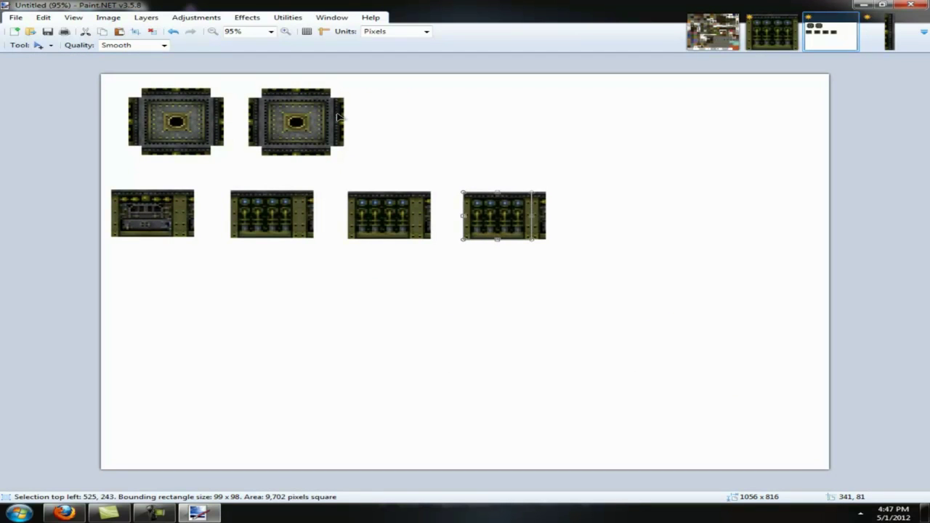
scroll(138, 222, up, 1)
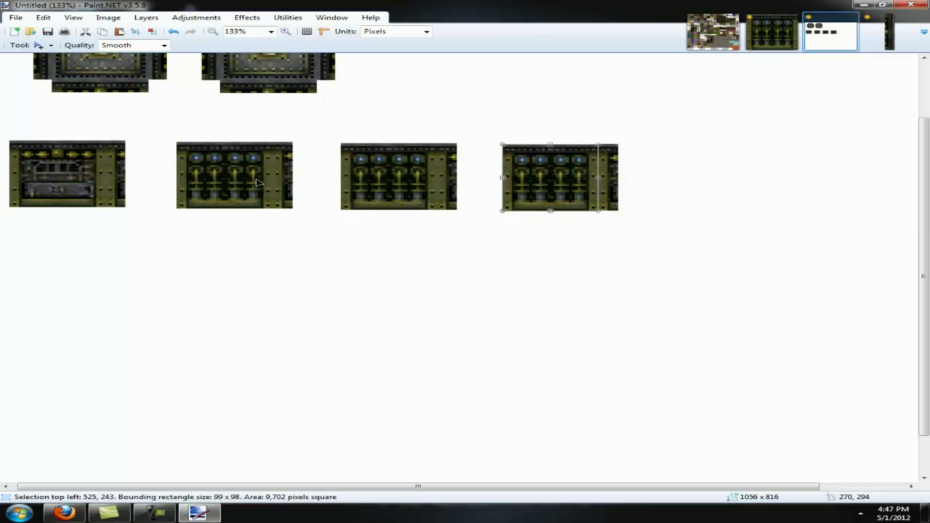
scroll(392, 227, down, 2)
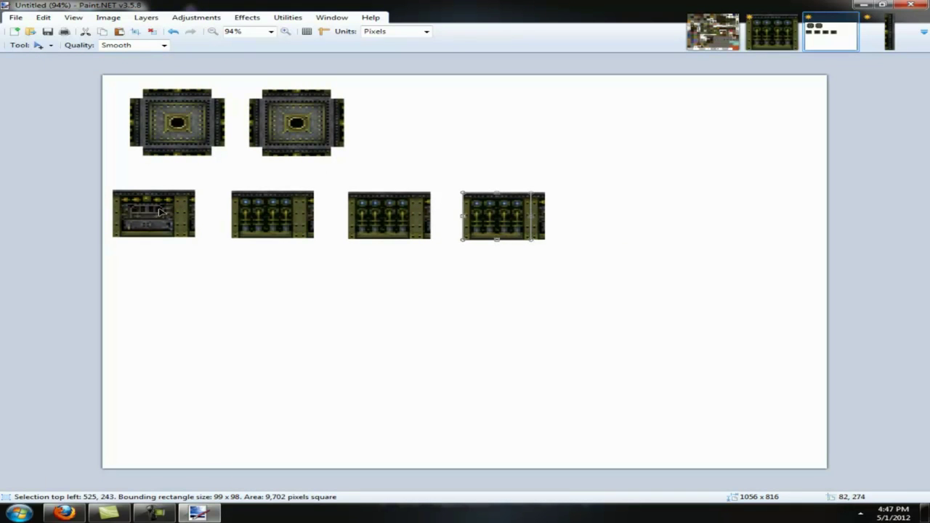
Step: Select the red brick tile in terrain.png with Rectangle Select and copy it
click(768, 33)
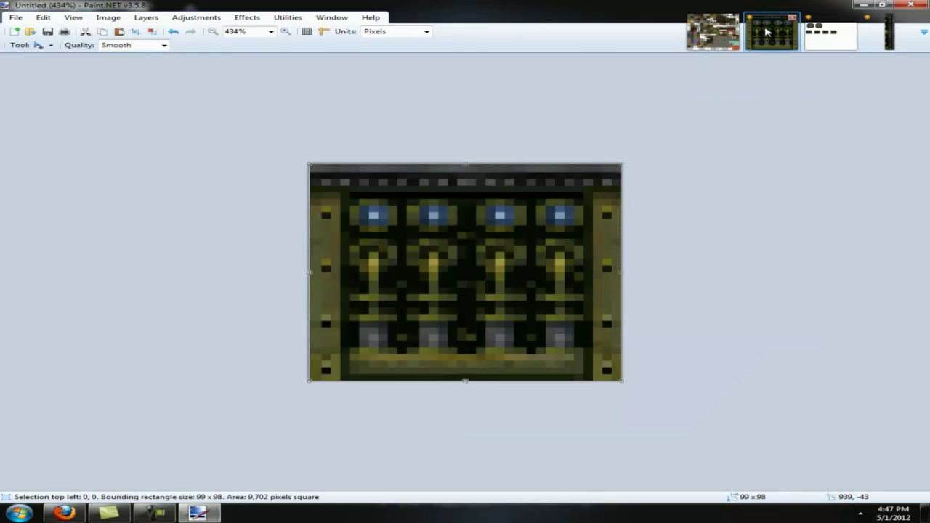
click(730, 35)
scroll(520, 251, down, 1)
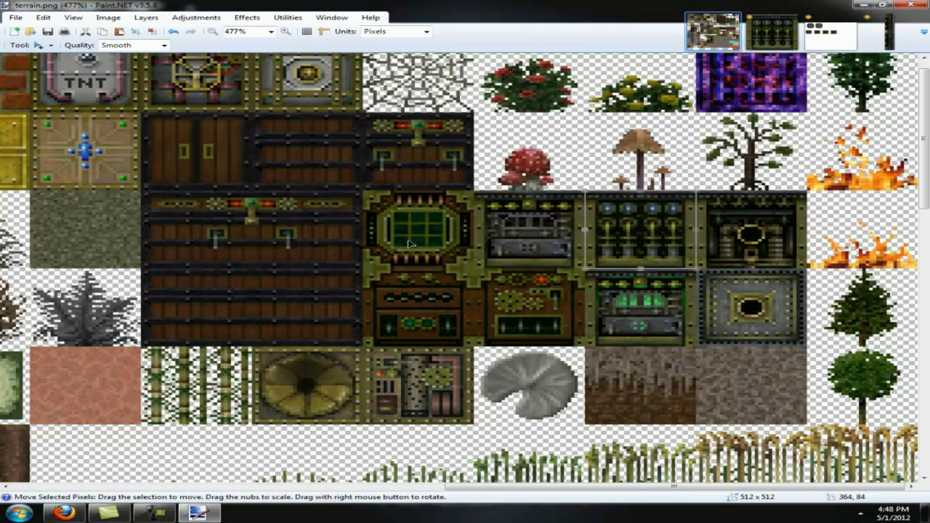
scroll(240, 290, down, 2)
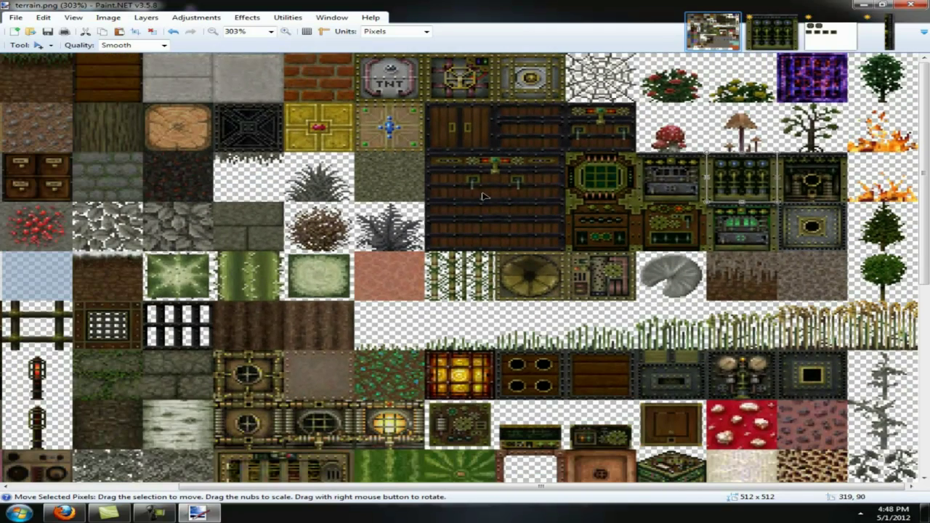
scroll(41, 247, up, 2)
scroll(148, 250, down, 2)
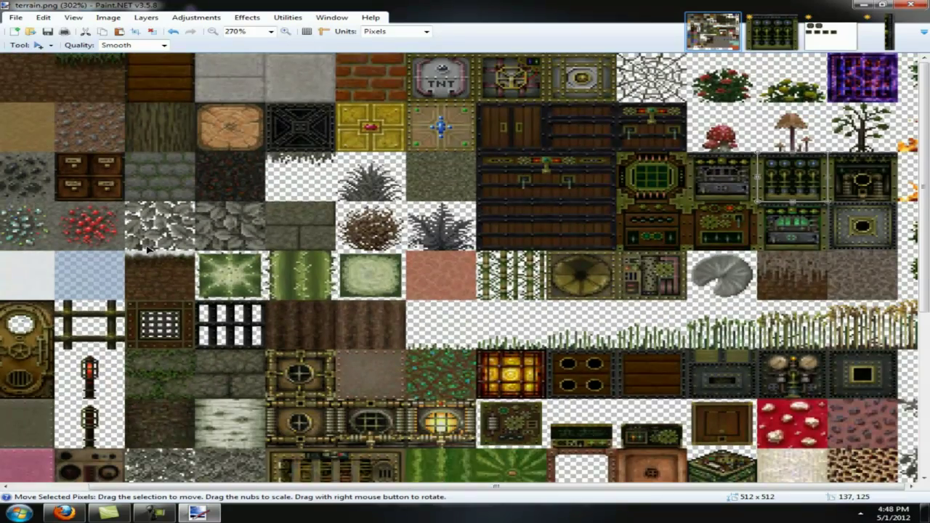
scroll(149, 250, down, 2)
scroll(676, 128, up, 4)
scroll(676, 128, up, 2)
scroll(517, 131, up, 3)
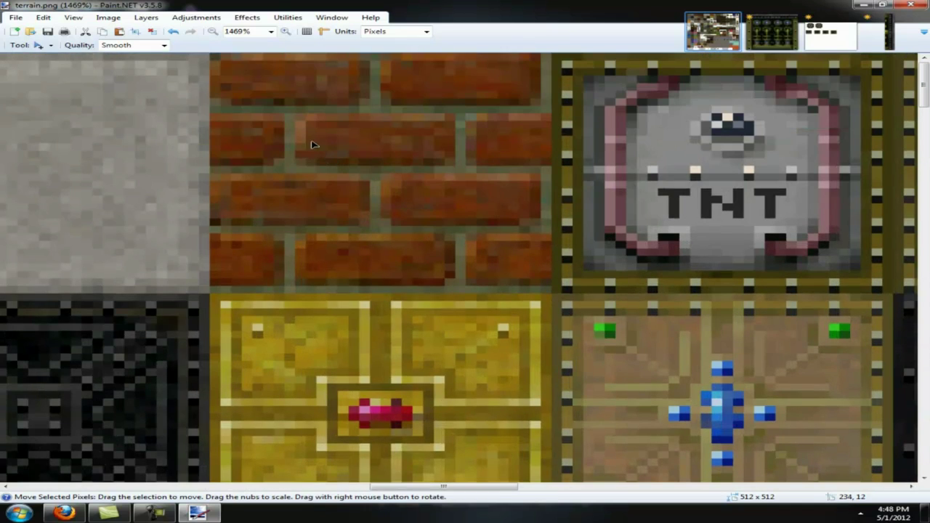
key(s)
drag(211, 55, 547, 287)
key(ctrl+c)
Step: Paste the brick tile into the new image and resize it to 100 x 100
click(770, 45)
key(ctrl+v)
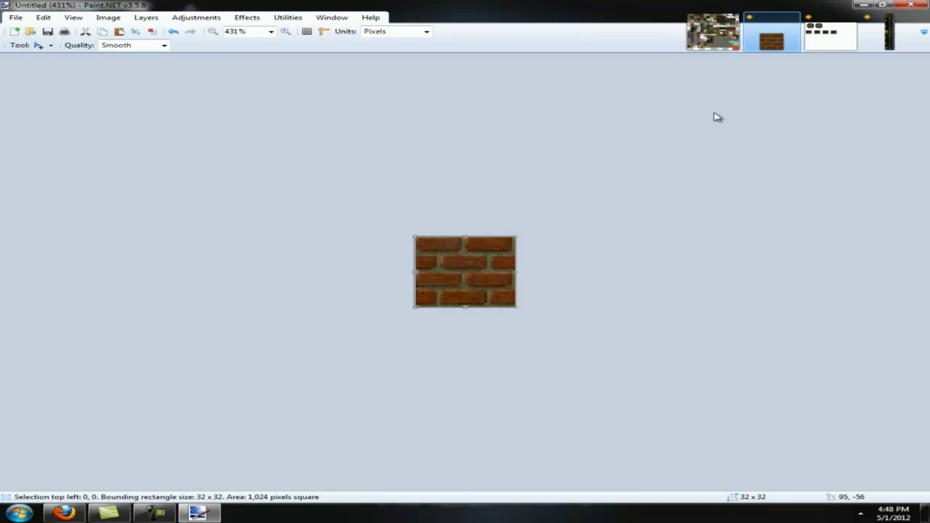
key(ctrl+r)
text(100)
key(Tab)
text(100)
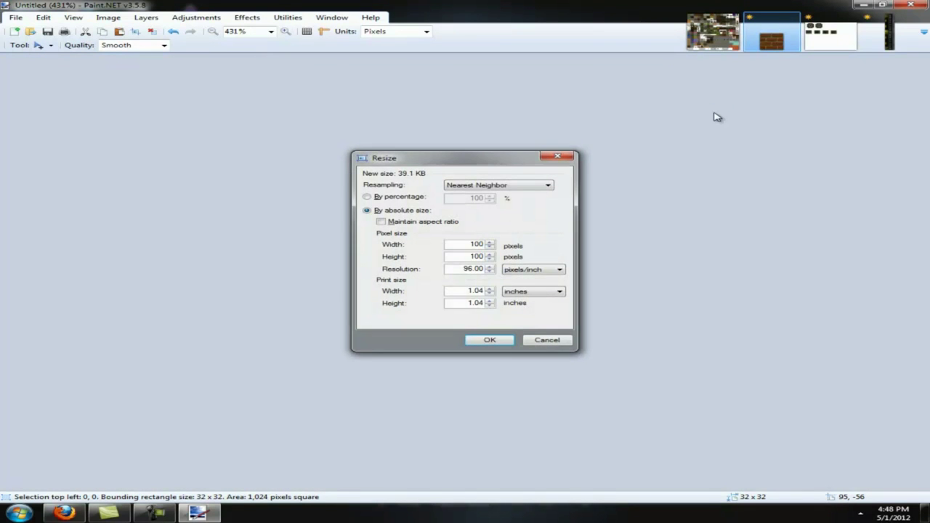
key(Return)
Step: Paste the enlarged brick tile onto the layout canvas just below the machine faces
click(832, 40)
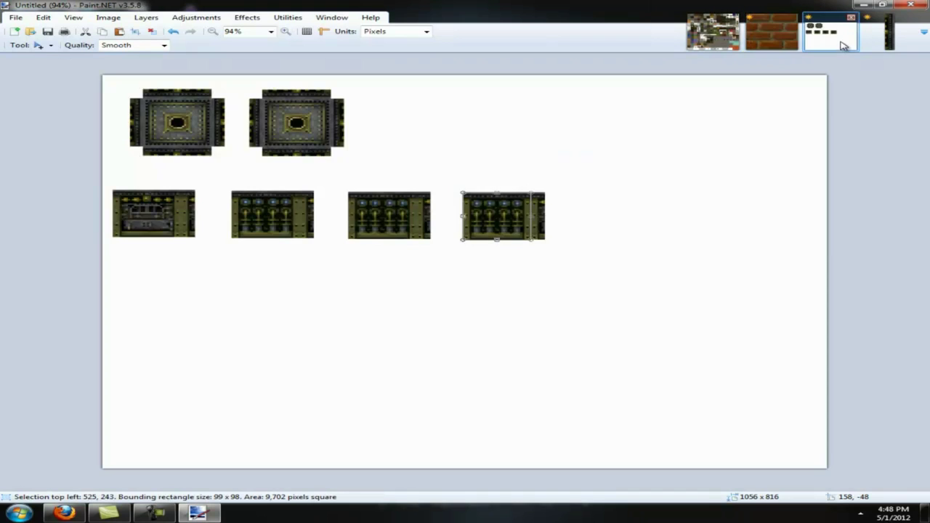
key(ctrl+v)
drag(130, 96, 150, 343)
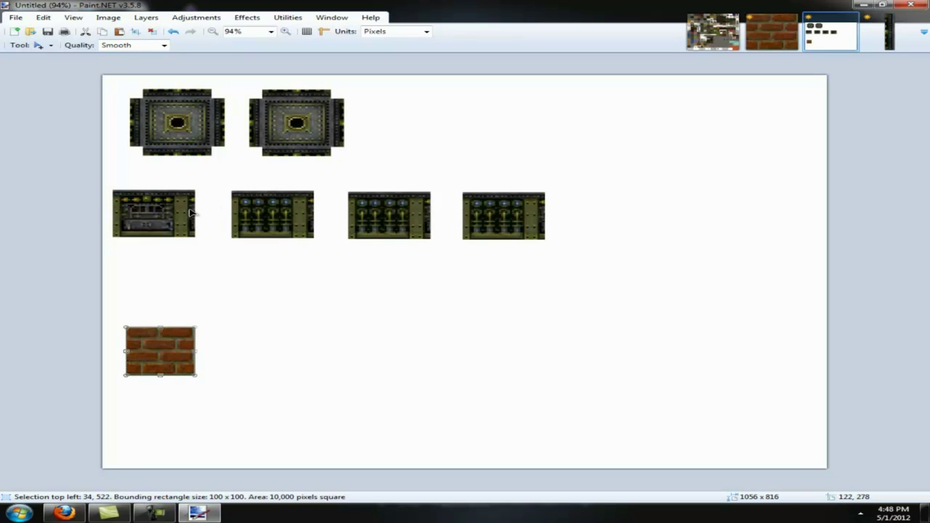
drag(156, 370, 191, 374)
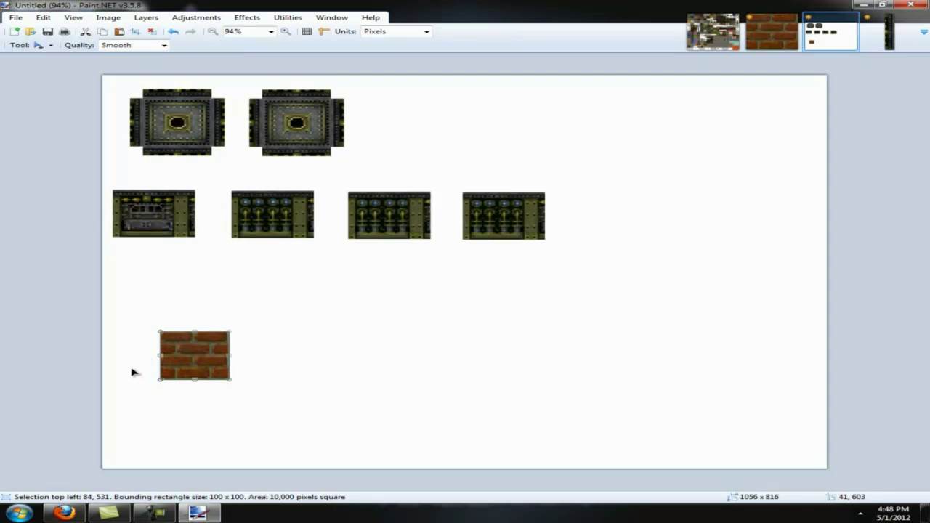
scroll(37, 436, up, 4)
Step: Copy a 20-pixel strip from the brick tile's top into the spare strip image
click(694, 45)
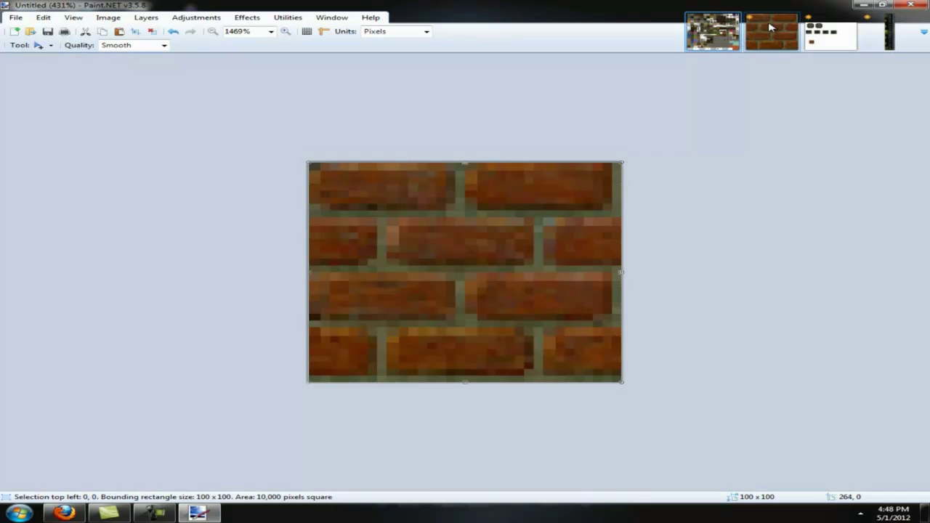
click(763, 32)
drag(318, 161, 644, 206)
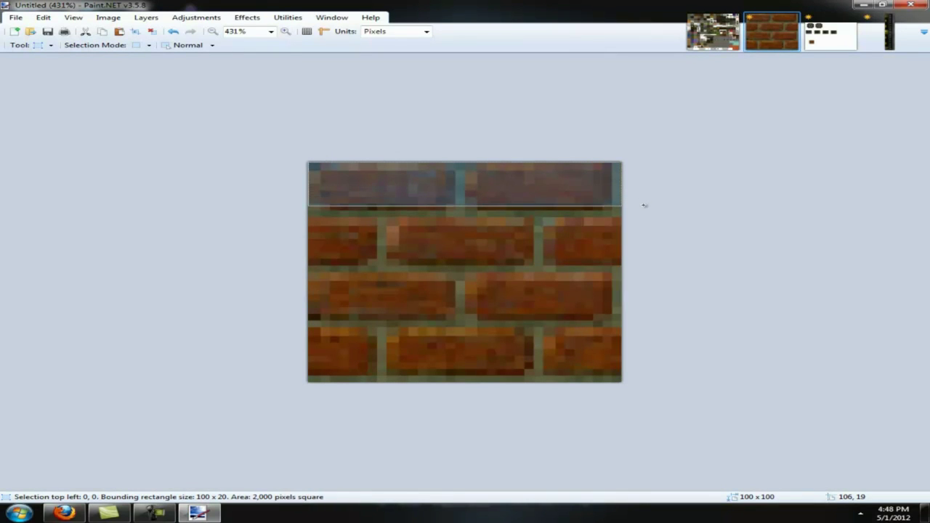
click(884, 27)
key(ctrl+z)
key(ctrl+v)
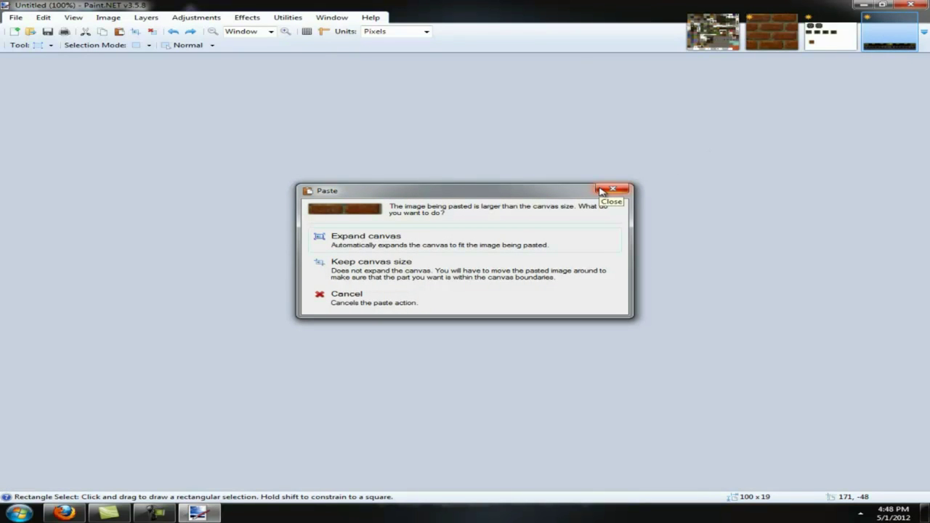
click(517, 243)
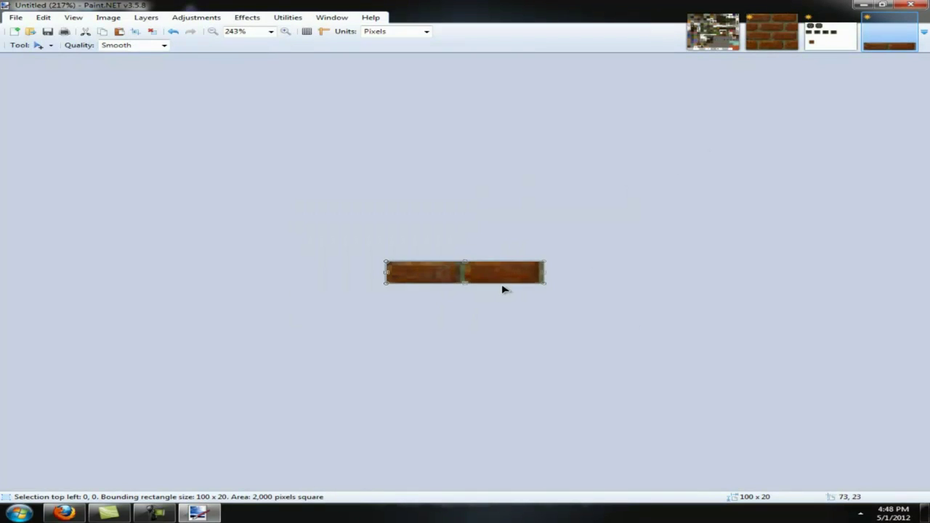
scroll(502, 288, up, 3)
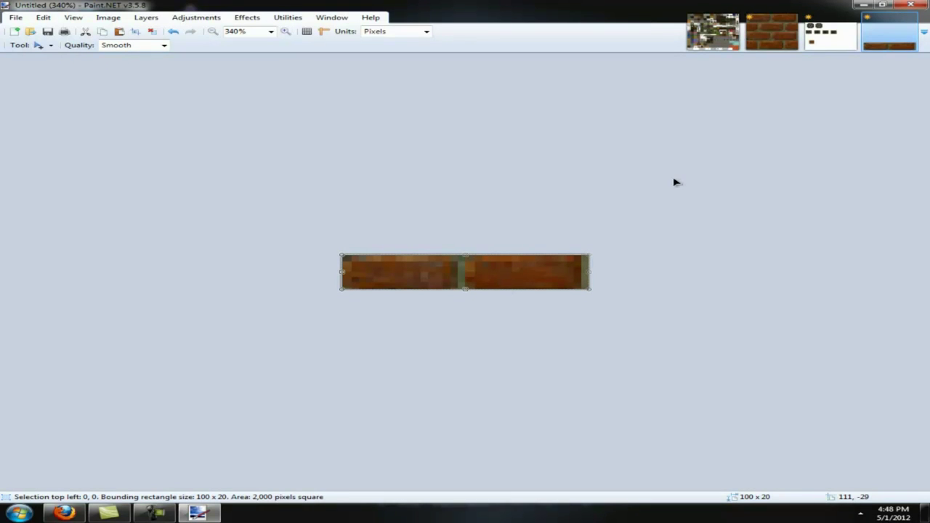
Step: Paste the brick strip onto the layout canvas along the brick tile's bottom
click(829, 37)
key(ctrl+v)
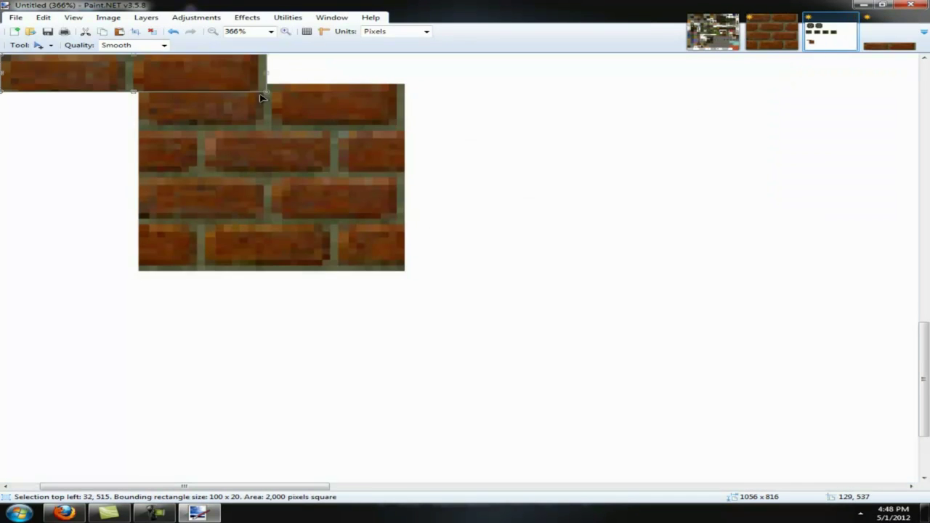
drag(156, 77, 296, 159)
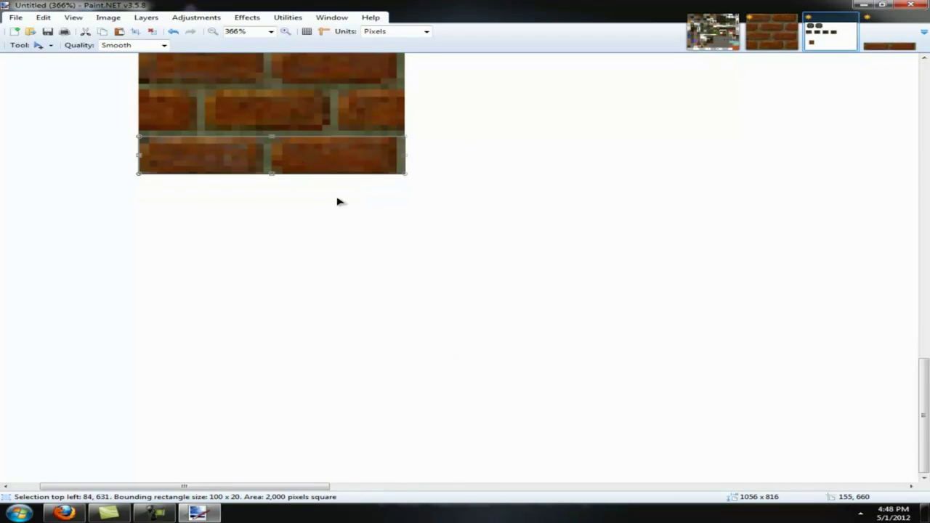
scroll(338, 201, up, 3)
Step: Rotate the strip upright and place it against the brick tile's right side
click(888, 46)
key(ctrl+h)
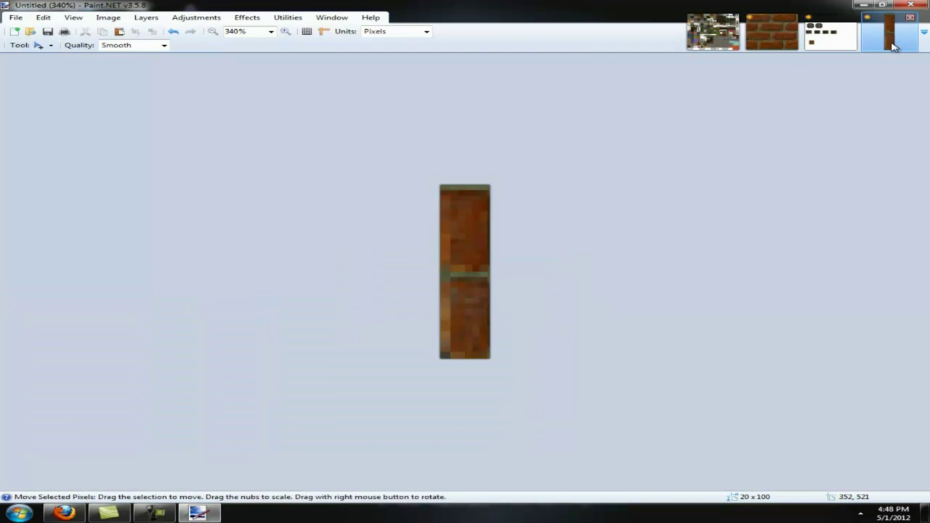
click(815, 46)
key(ctrl+v)
drag(52, 114, 425, 133)
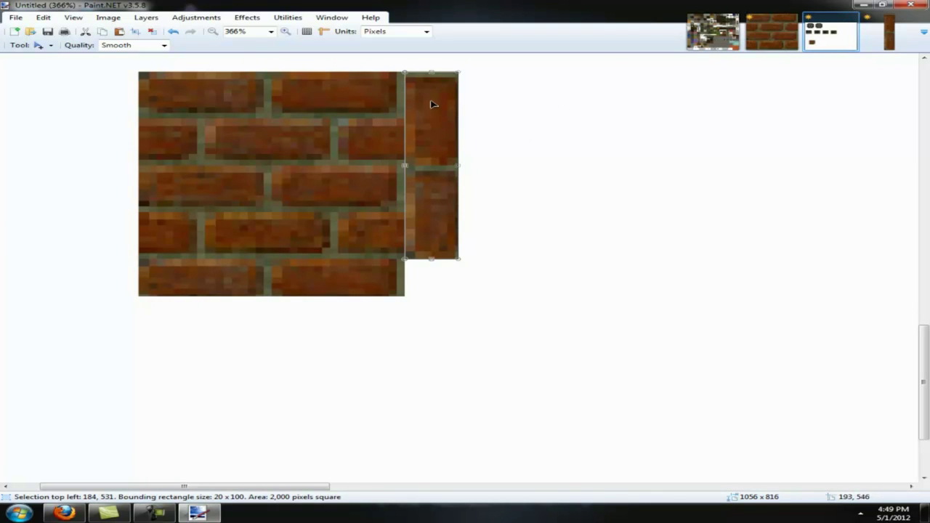
Step: Paste the brick strip onto the layout canvas along the brick tile's top edge
click(893, 41)
click(771, 33)
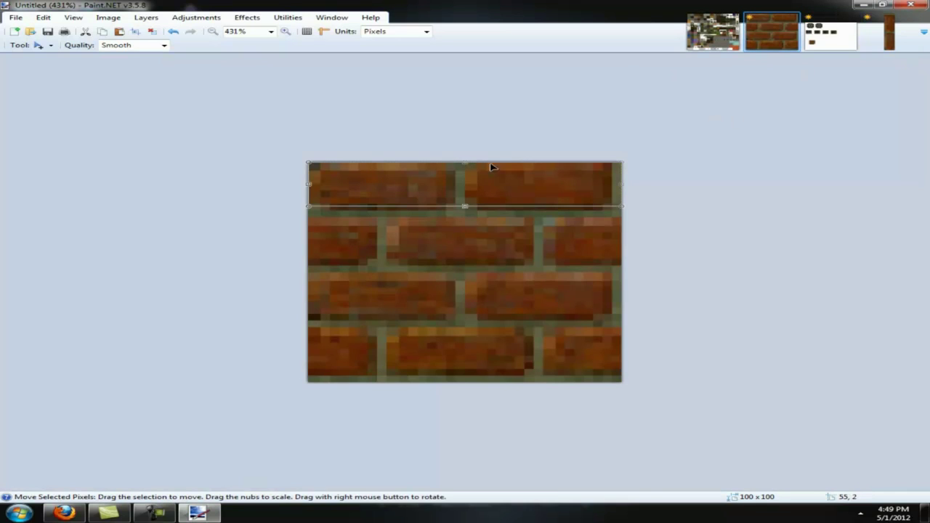
click(886, 37)
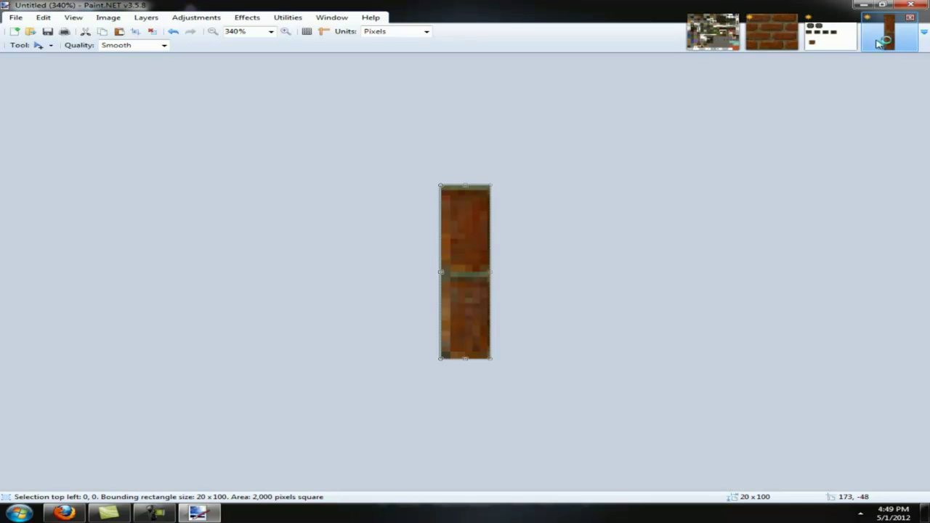
click(771, 33)
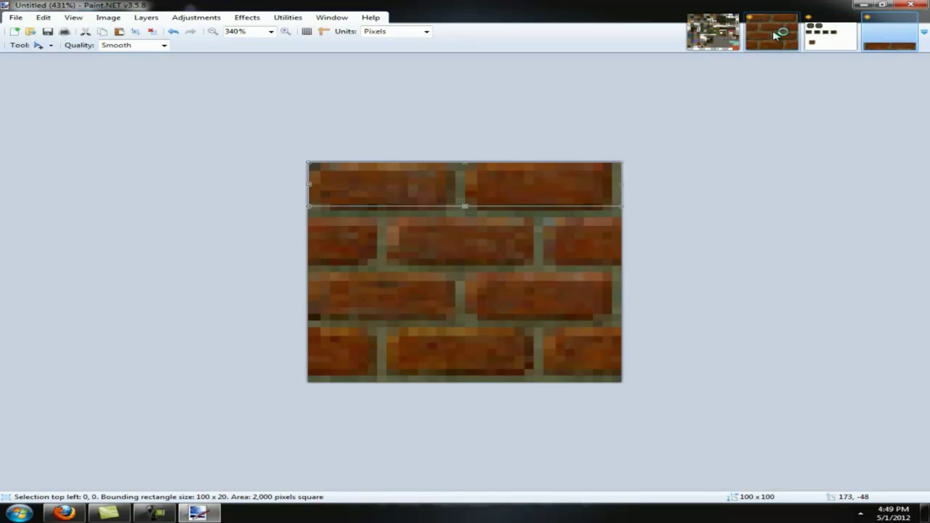
key(ctrl+v)
mouse_move(411, 170)
mouse_down()
mouse_move(434, 139)
mouse_move(428, 175)
mouse_up()
key(ctrl+z)
click(829, 33)
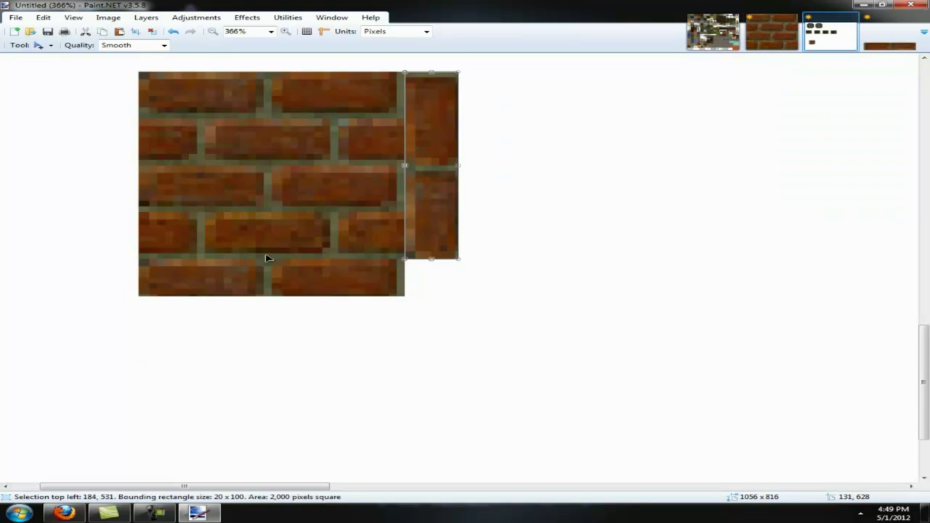
scroll(262, 247, up, 2)
key(ctrl+v)
drag(39, 78, 181, 183)
Step: Rotate the 100x20 brick strip a quarter turn and copy it
click(912, 45)
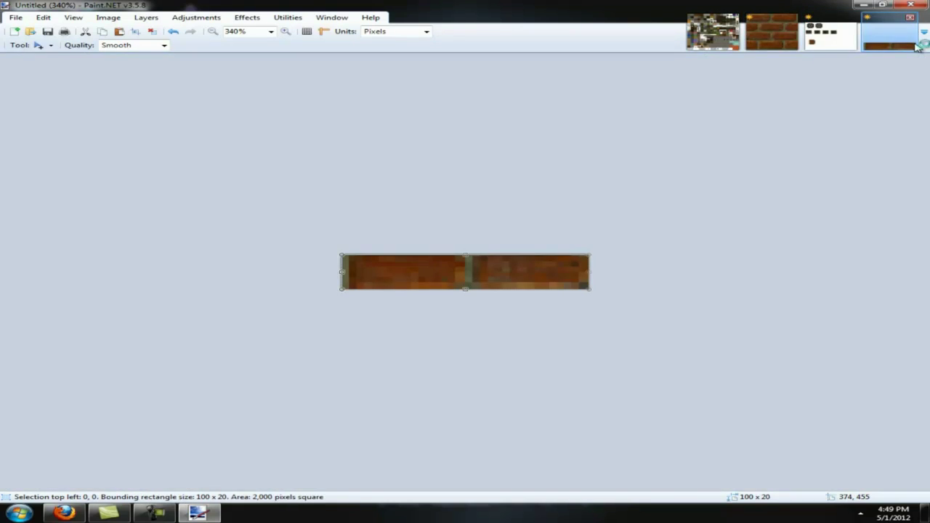
key(ctrl+h)
key(ctrl+c)
click(772, 33)
key(ctrl+v)
Step: Paste the upright strip and butt it flush against the brick block's left edge
click(824, 42)
key(ctrl+v)
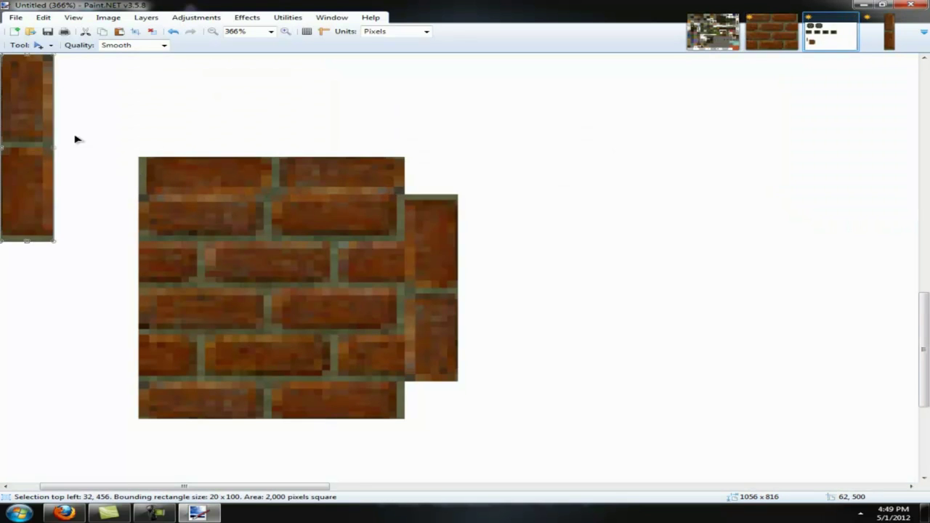
drag(66, 138, 147, 279)
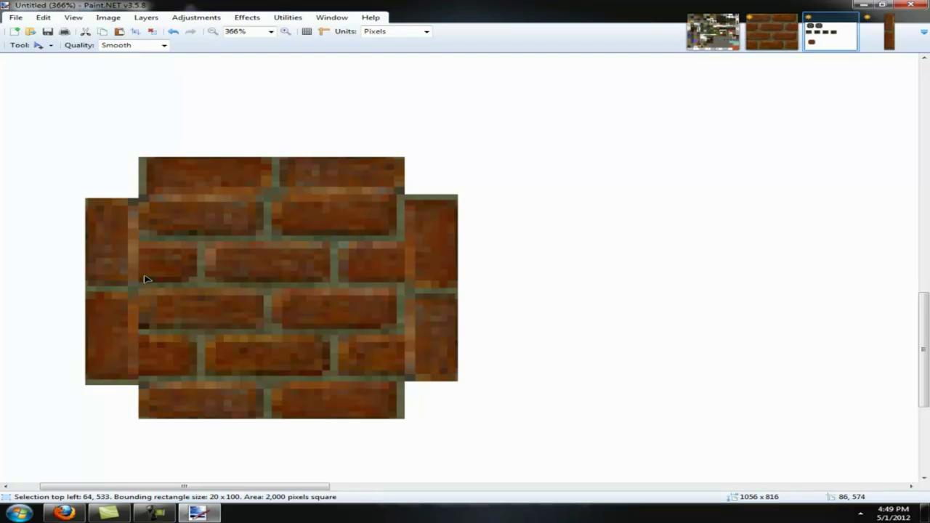
drag(144, 279, 139, 279)
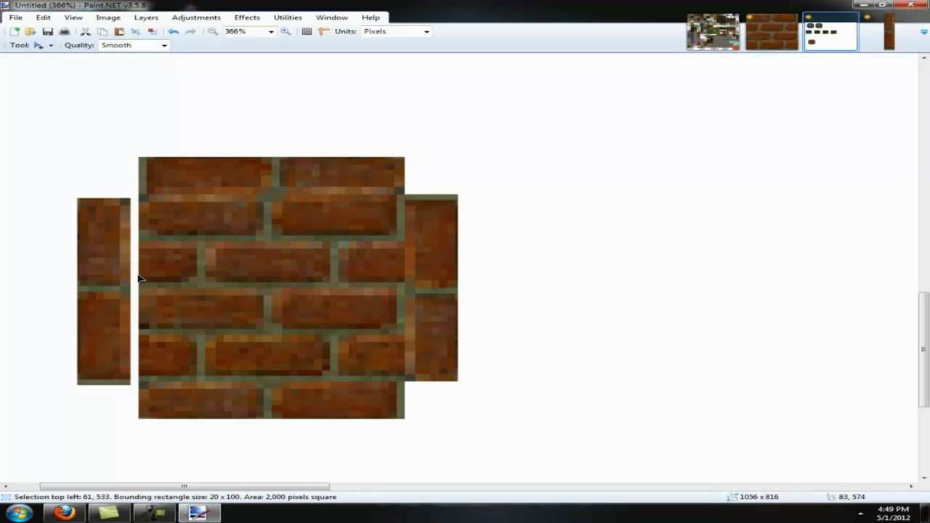
drag(140, 279, 146, 281)
key(ctrl+d)
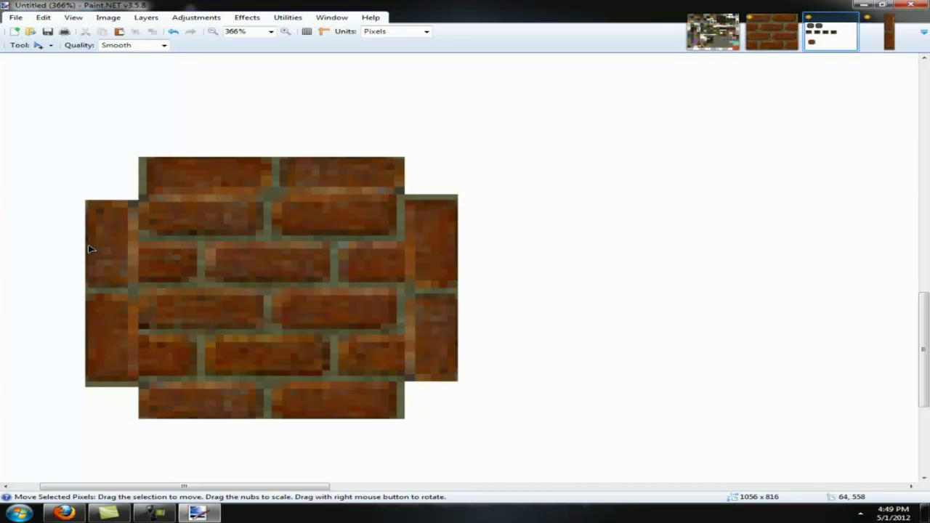
ctrl+scroll(94, 250, up, 1)
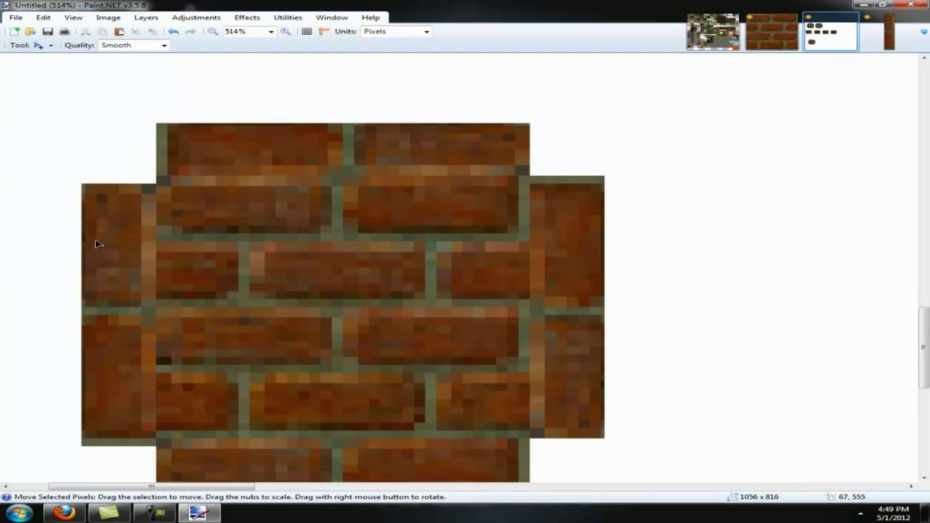
ctrl+scroll(96, 245, down, 2)
Step: Paste the 32x32 brick tile into the brick image and crop it to selection
click(754, 29)
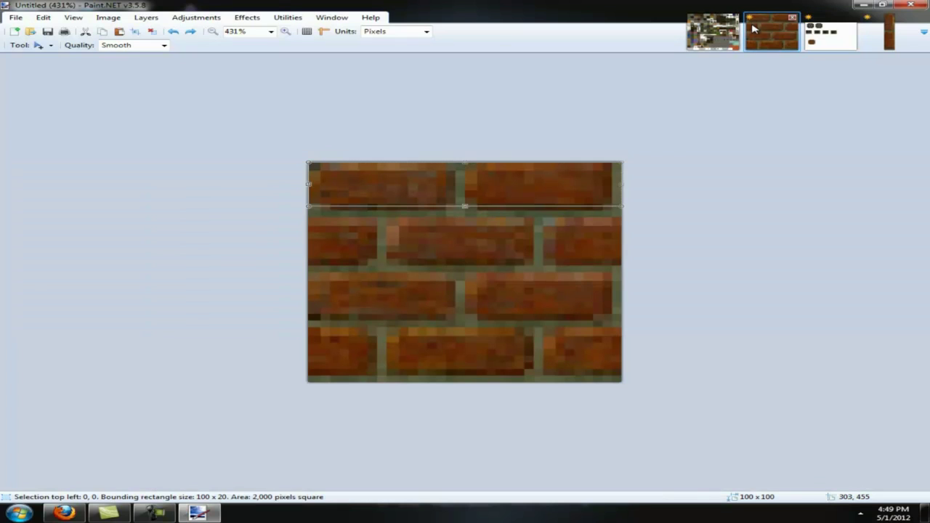
click(824, 26)
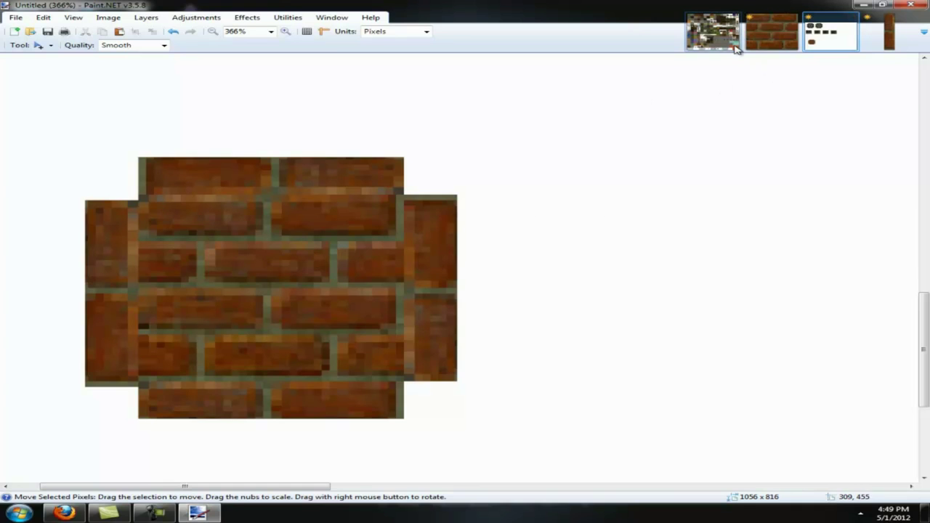
click(778, 41)
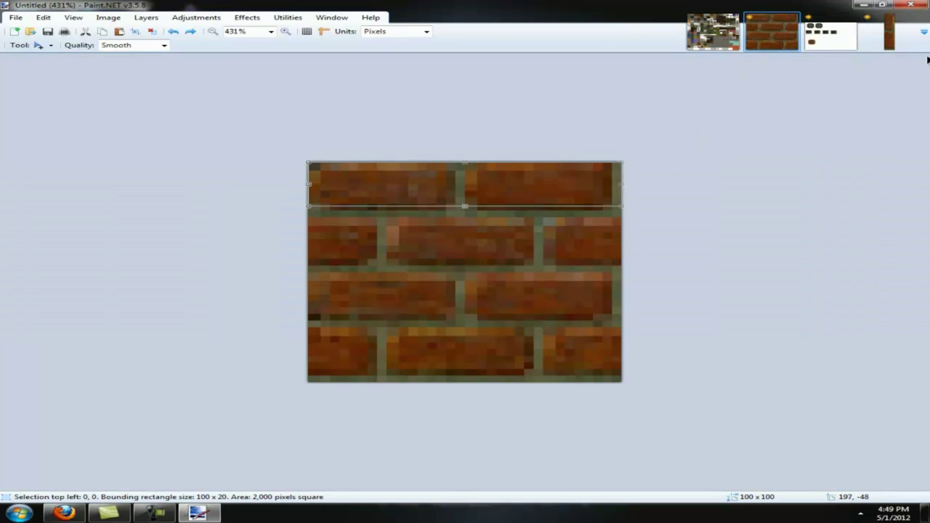
click(906, 32)
click(713, 31)
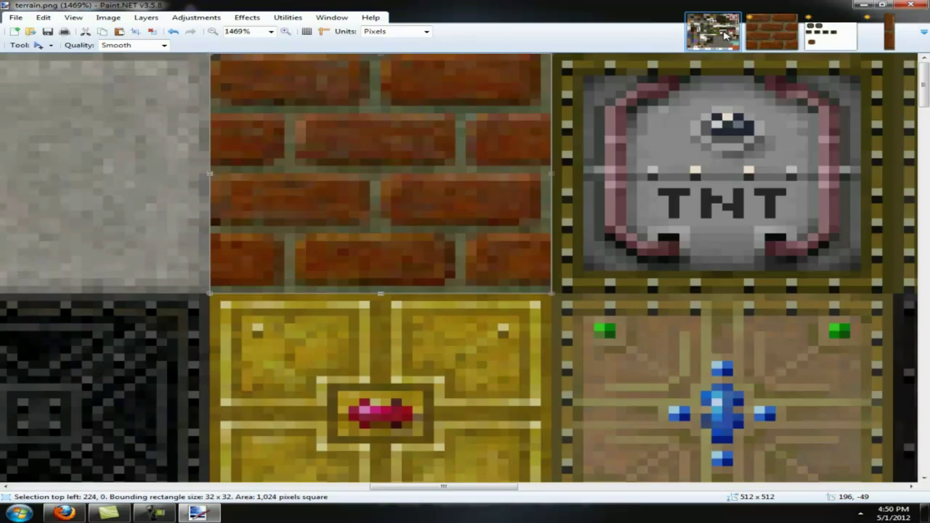
scroll(539, 322, down, 2)
scroll(540, 322, down, 2)
click(770, 33)
key(ctrl+v)
key(ctrl+shift+x)
Step: Select the cross-shaped brick patch on the canvas and drag a copy to its right
click(829, 32)
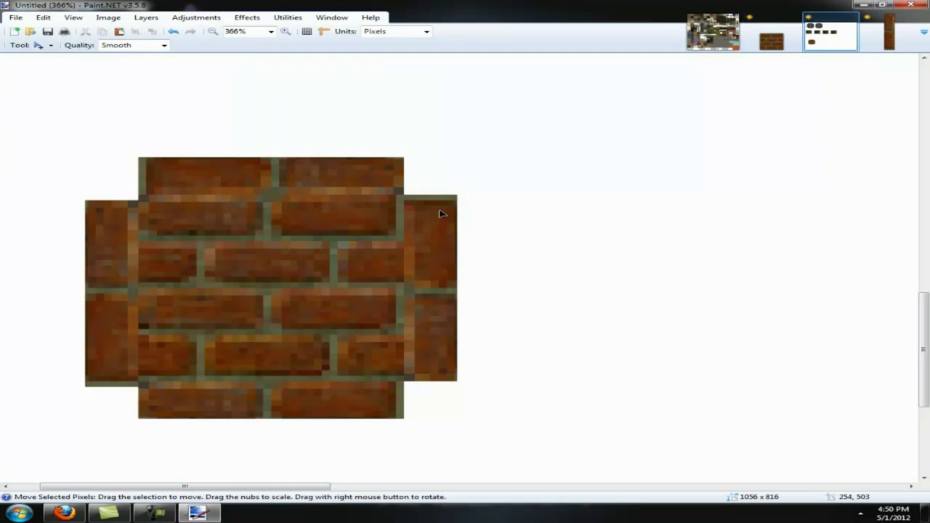
key(s)
drag(490, 136, 68, 433)
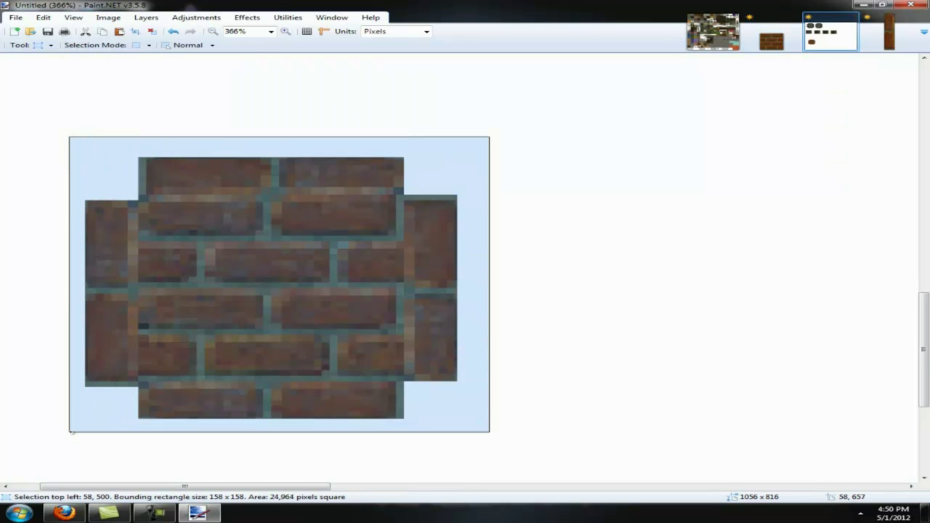
scroll(520, 377, down, 2)
scroll(520, 378, down, 1)
key(m)
drag(136, 332, 357, 342)
click(772, 42)
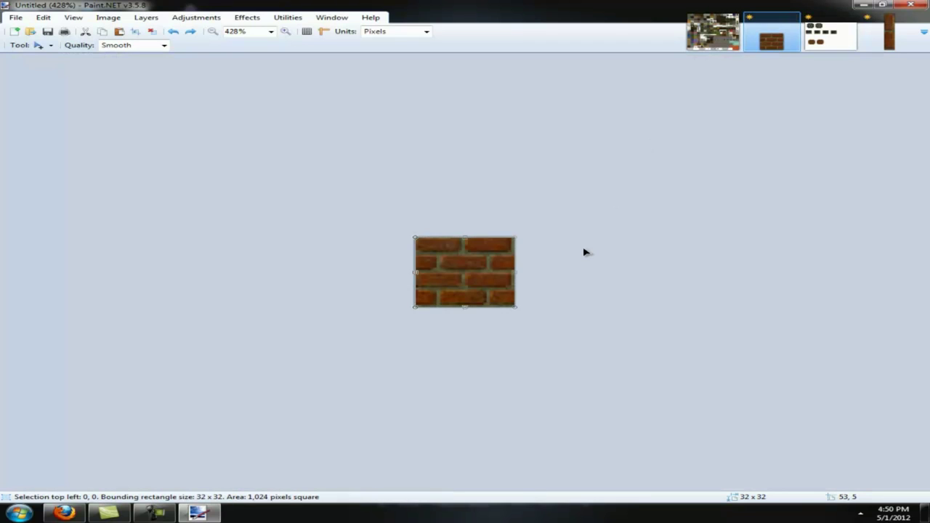
Step: Paste the brick tile into the 32x32 image and resize it to 99 x 99
key(ctrl+v)
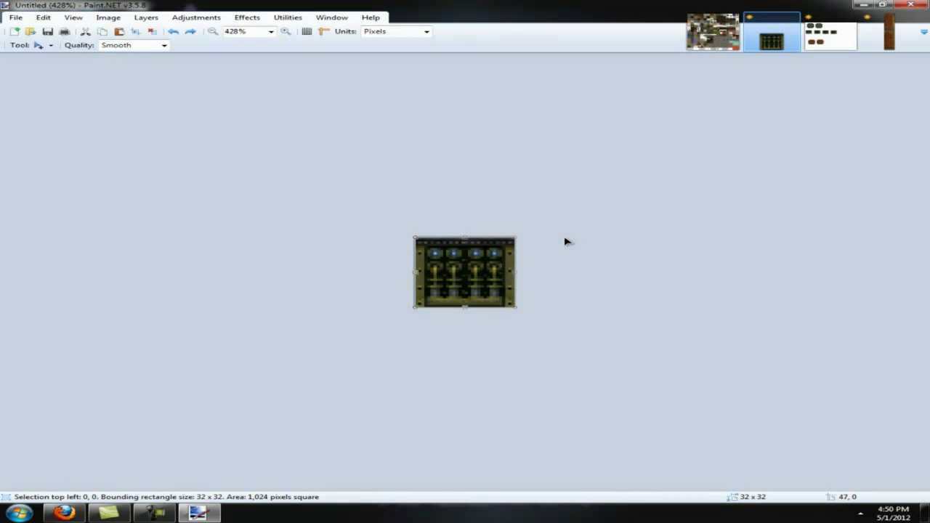
click(709, 29)
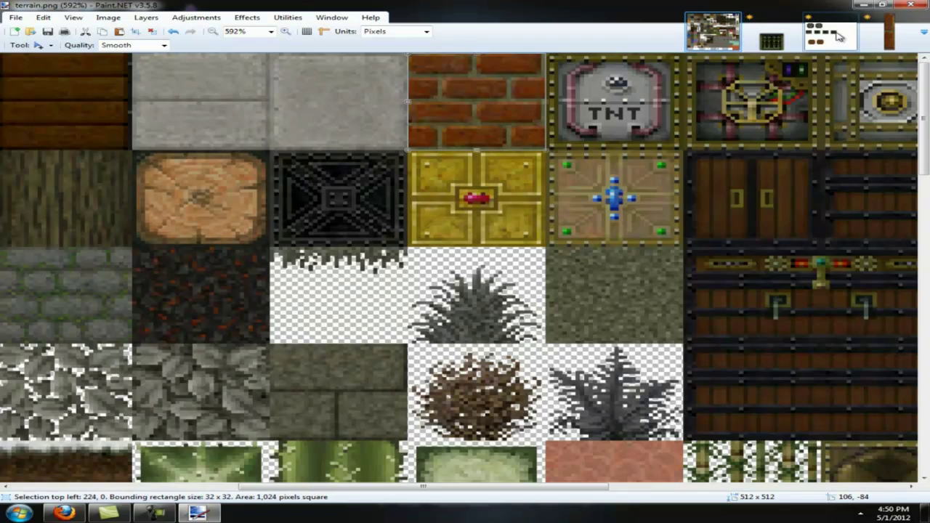
click(772, 36)
key(ctrl+v)
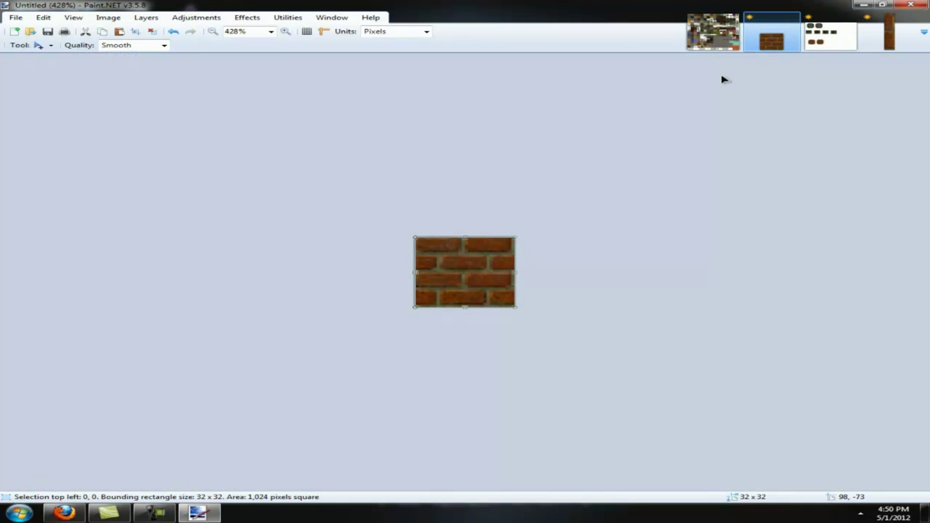
key(ctrl+r)
text(99)
key(Tab)
text(99)
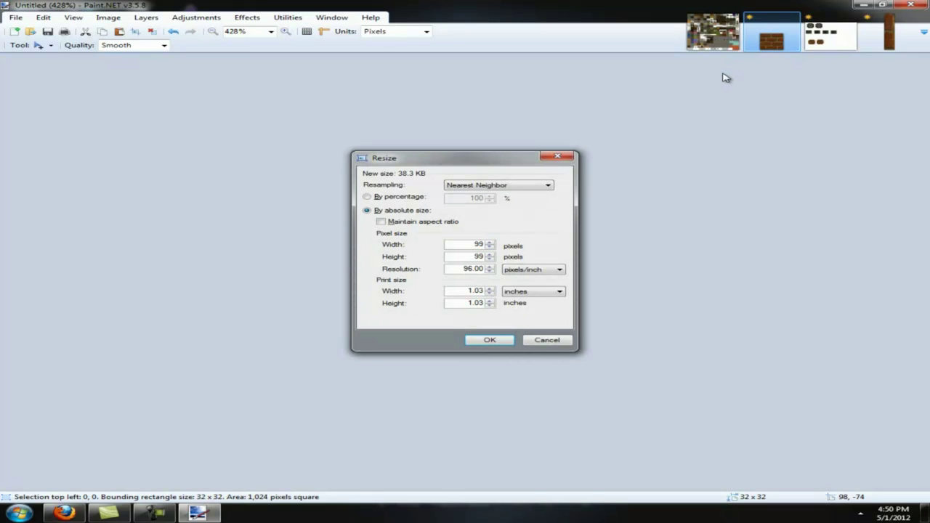
key(Return)
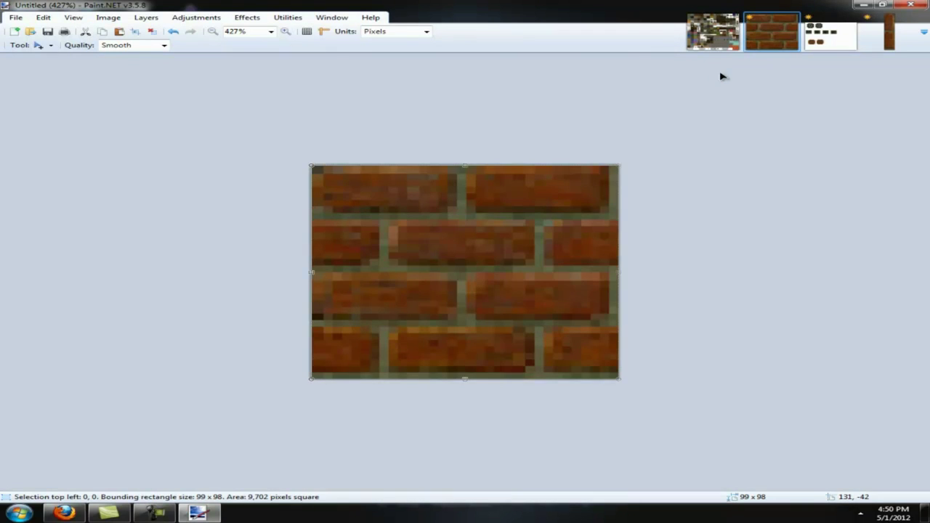
Step: Paste the enlarged brick tile at the bottom of the canvas beneath the crosses
key(ctrl+Tab)
key(ctrl+v)
scroll(172, 424, up, 2)
scroll(4, 395, down, 2)
key(ctrl+v)
drag(82, 124, 162, 387)
drag(115, 394, 135, 392)
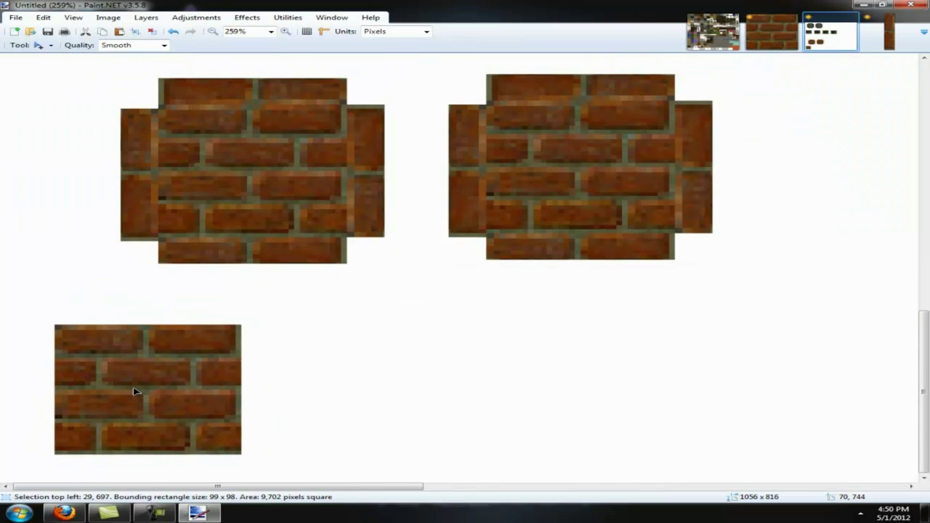
Step: Paste three more brick tiles side by side, extending the bottom strip rightward
key(ctrl+v)
drag(91, 133, 327, 404)
key(ctrl+v)
drag(63, 125, 491, 394)
key(ctrl+v)
drag(71, 154, 683, 426)
scroll(650, 434, down, 4)
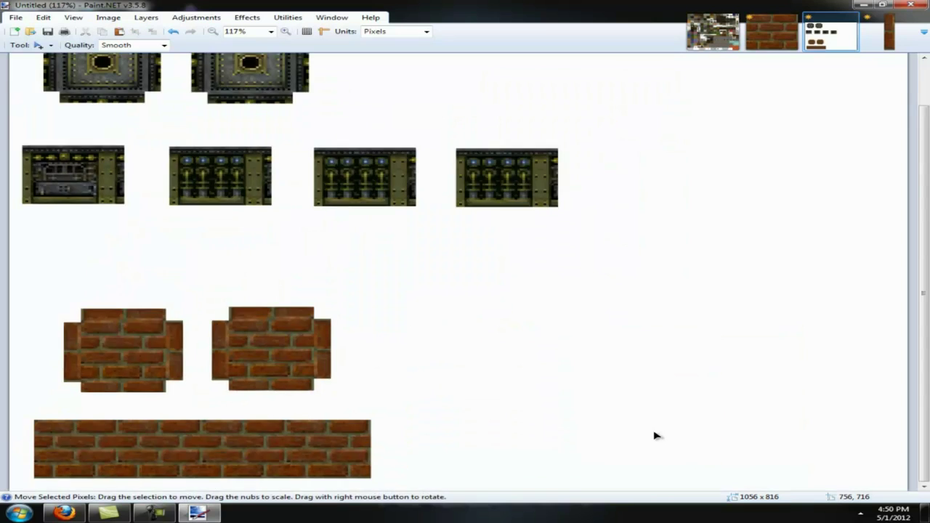
scroll(654, 436, down, 1)
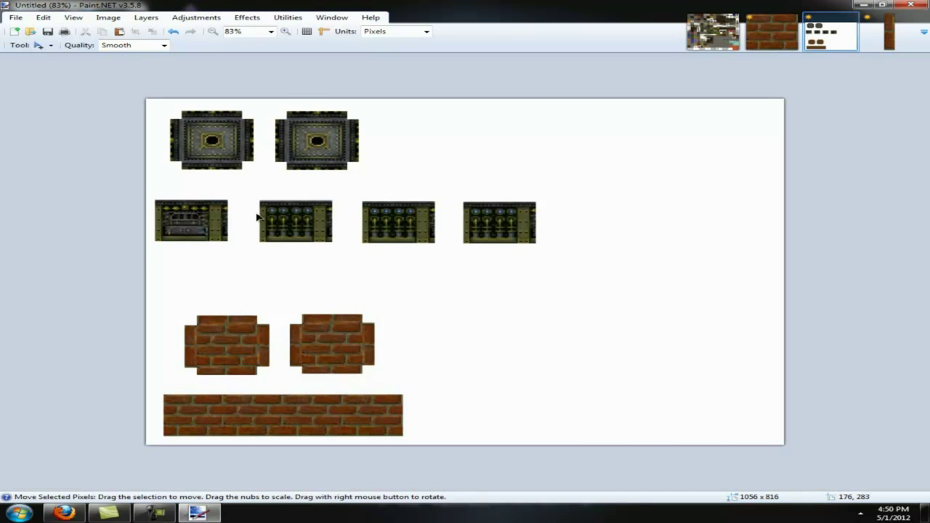
Step: Save the tile canvas as glimmer.png in the RealLifeMc folder, accepting the default PNG settings
key(ctrl+s)
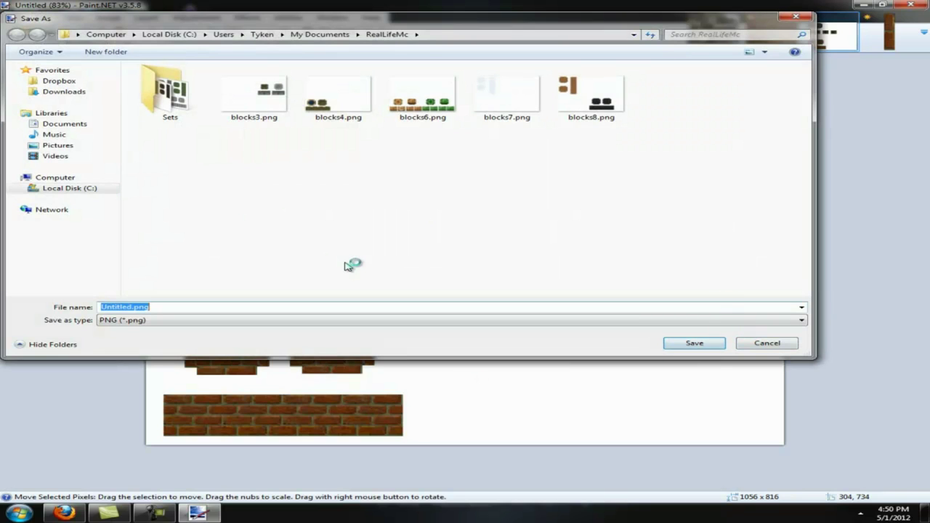
text(gl)
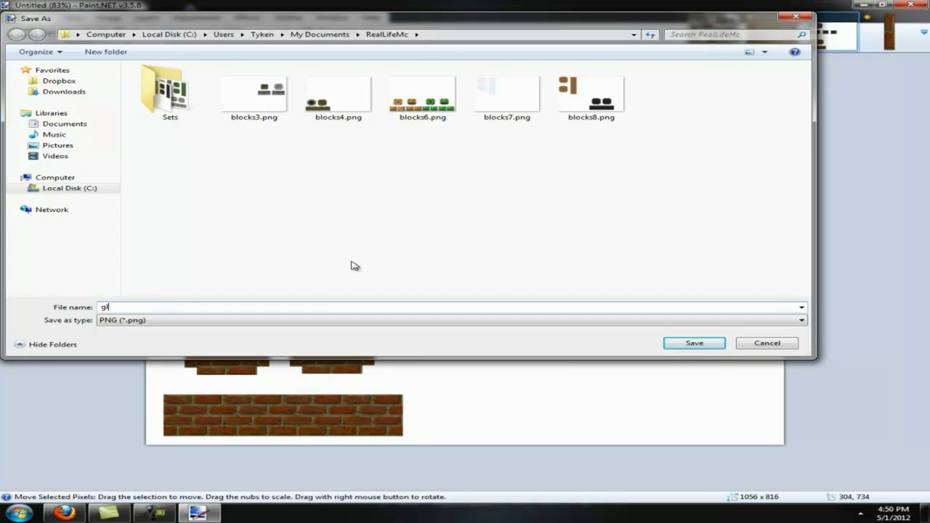
text(immer)
key(Return)
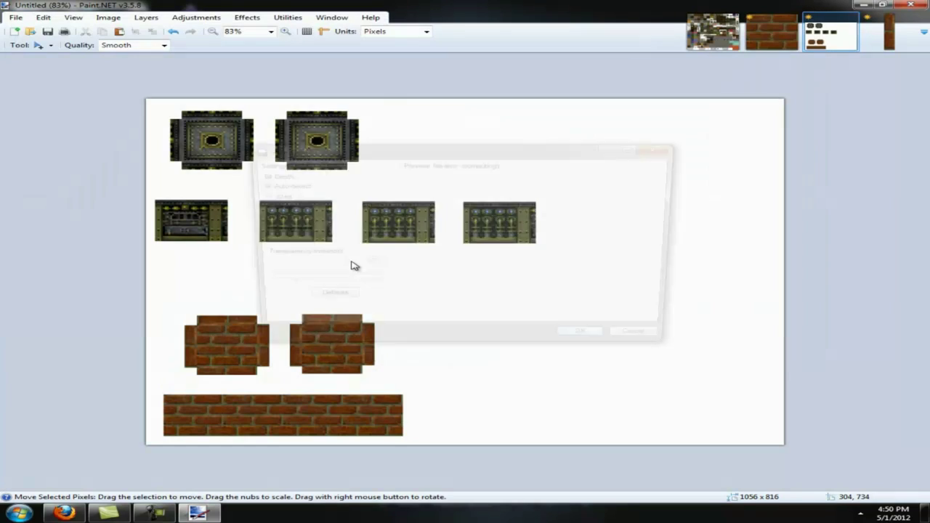
click(611, 349)
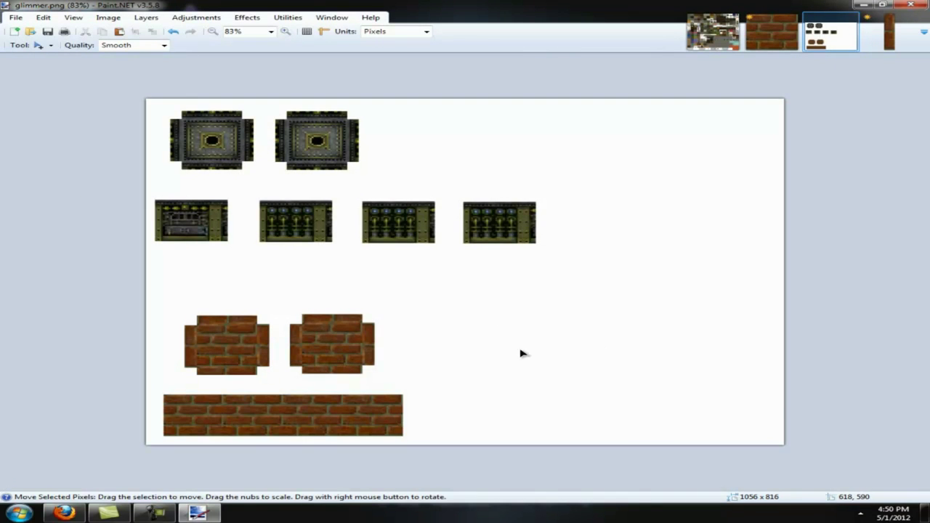
scroll(389, 321, down, 2)
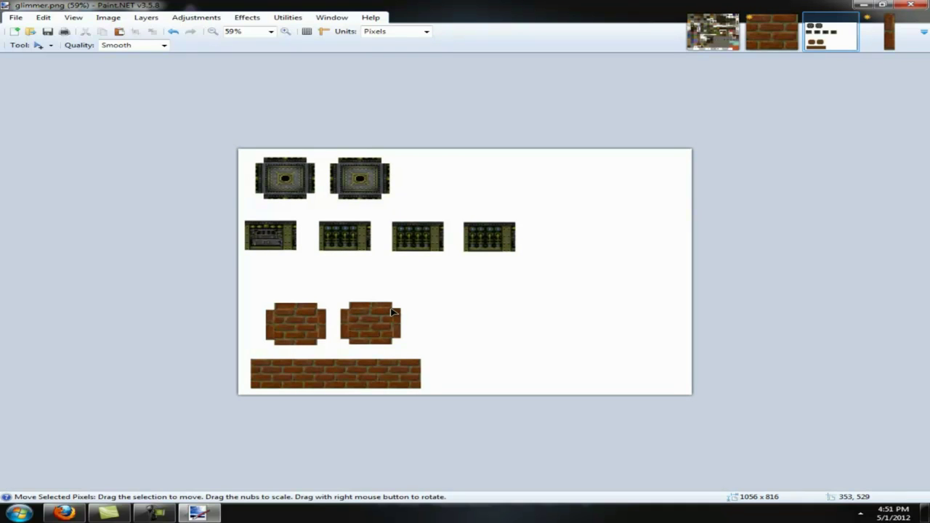
scroll(457, 292, up, 2)
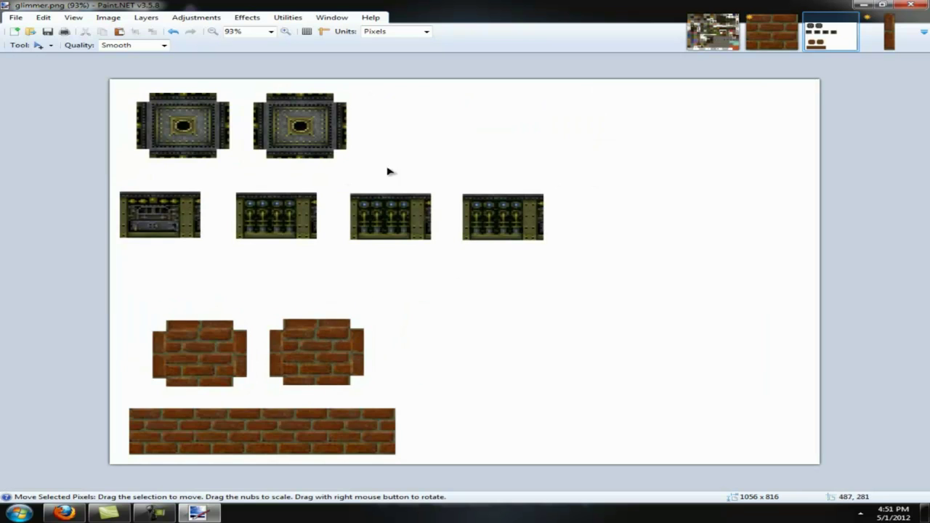